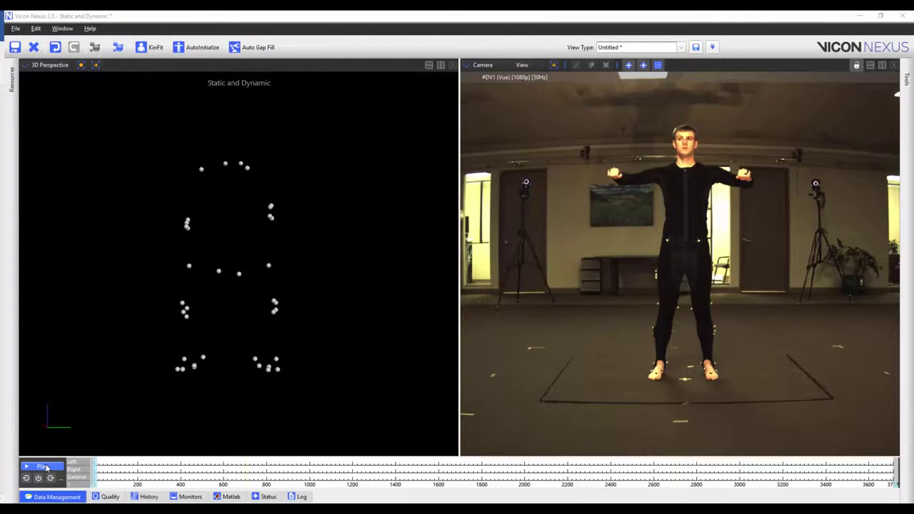
Play back the captured trial and create a new subject, entering the subject's name.
left_click(44, 467)
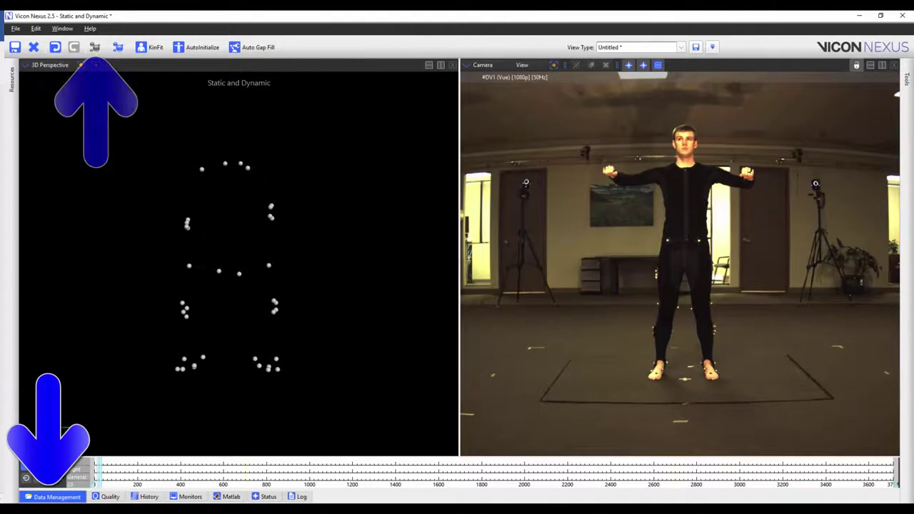
left_click(11, 80)
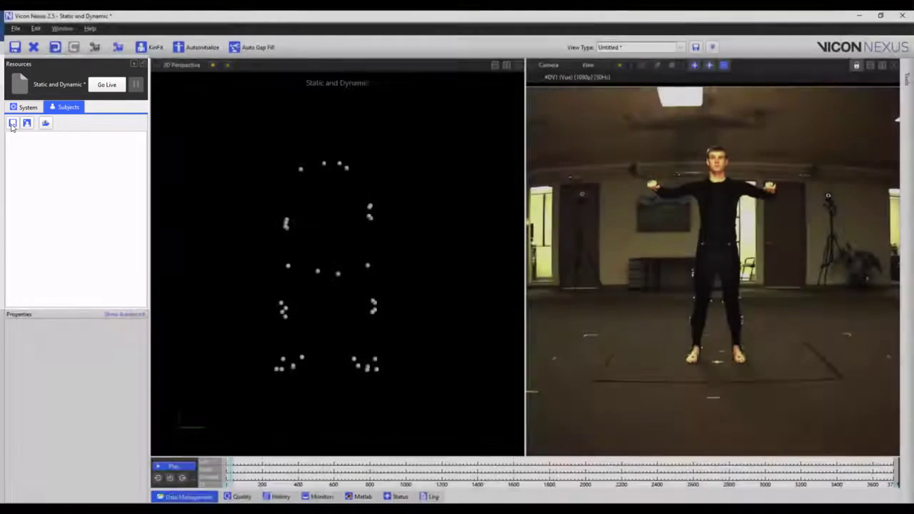
left_click(12, 123)
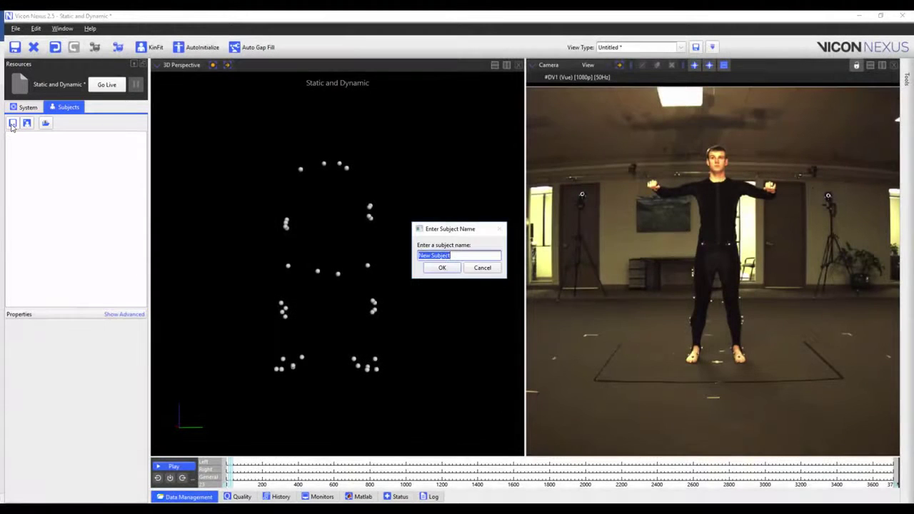
type("Kory")
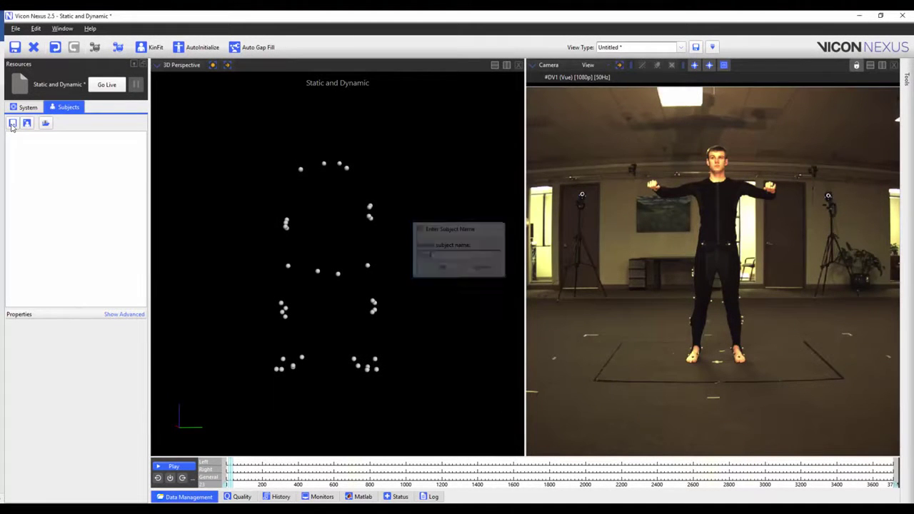
key("Return")
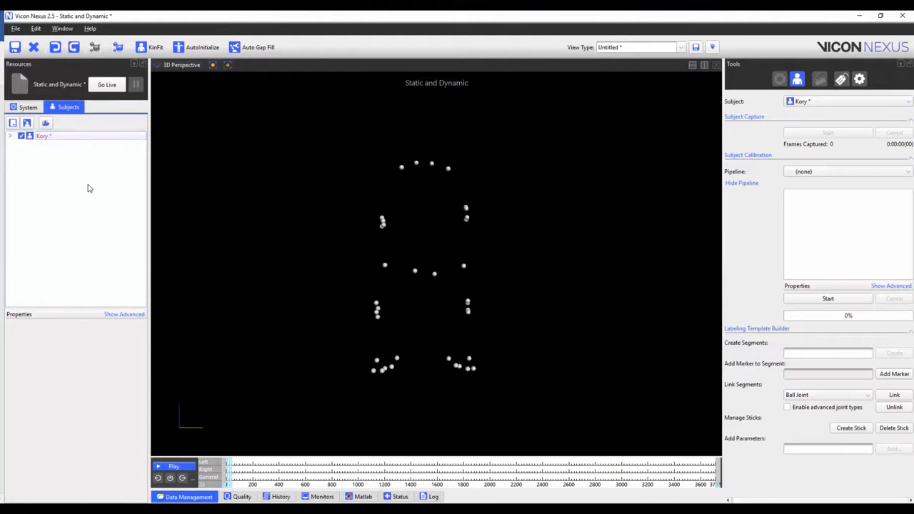
Create the Pelvis segment from the four waist markers, with left front as origin, right front as primary axis and left back as secondary axis.
mouse_move(42, 140)
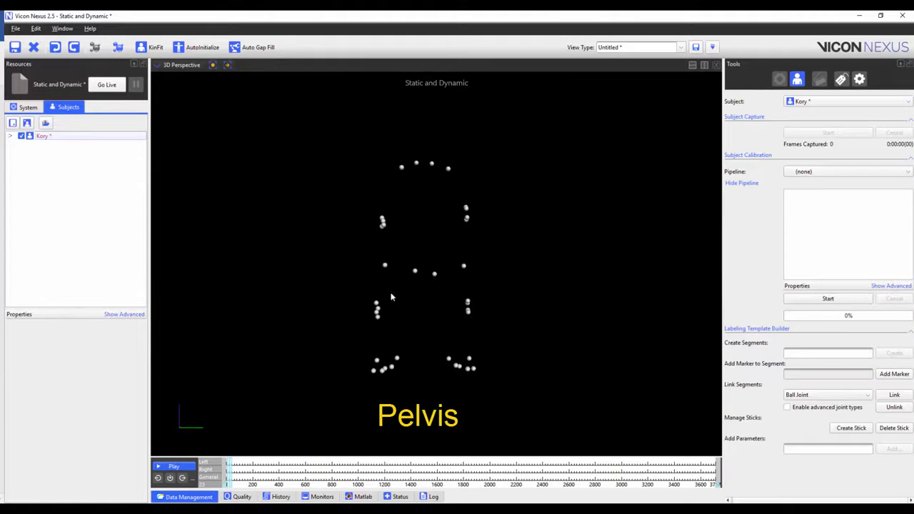
left_click(829, 352)
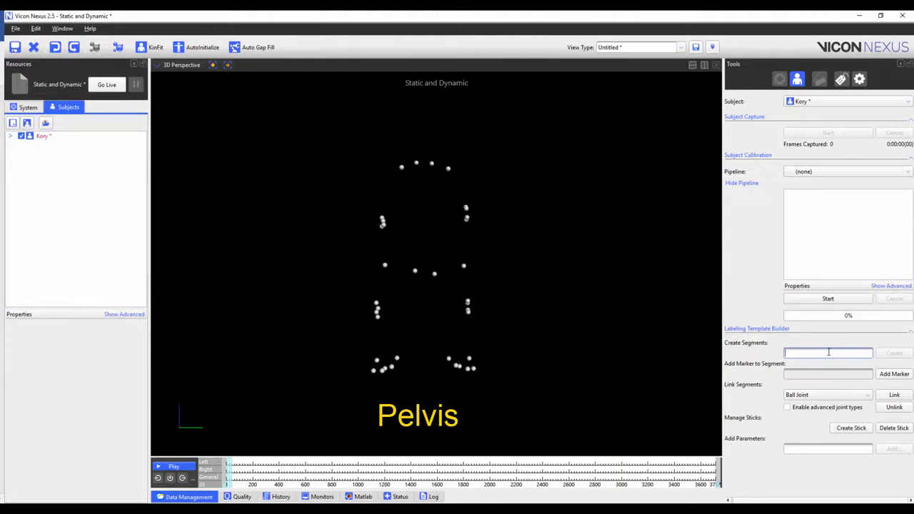
type("Pelvis")
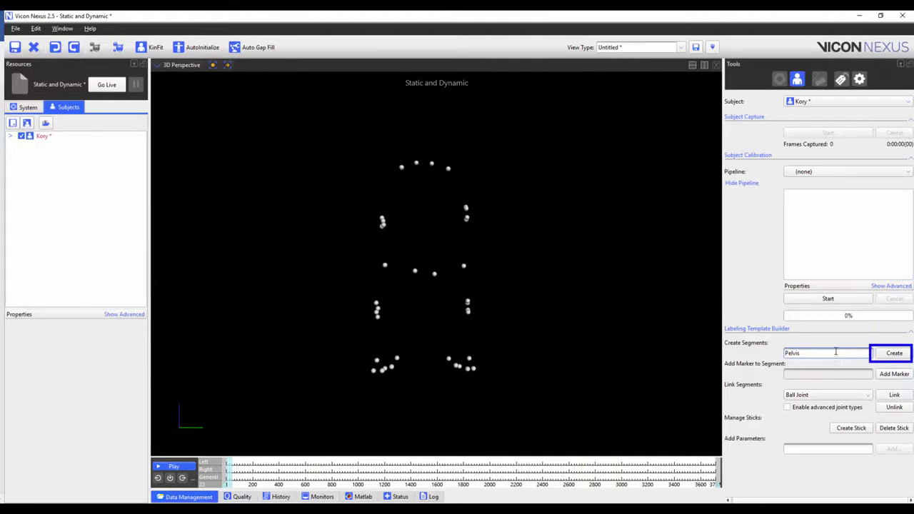
left_click(894, 353)
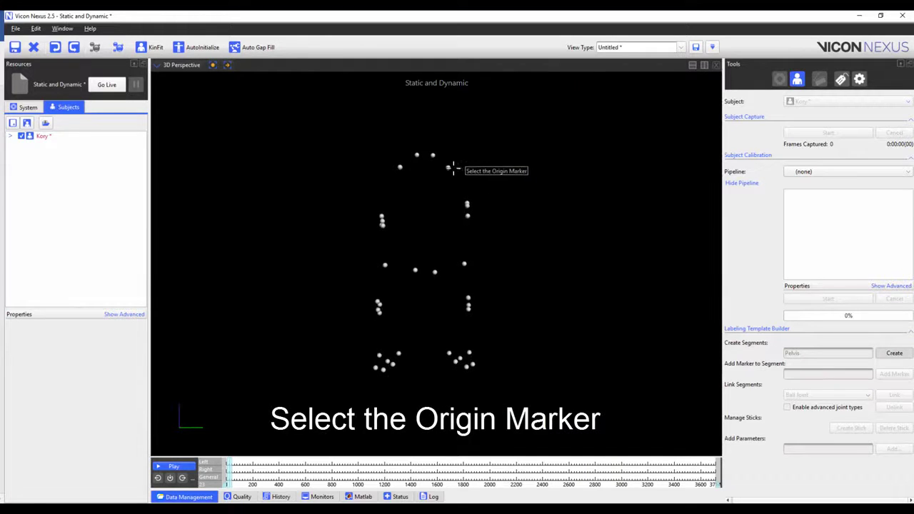
left_click(447, 169)
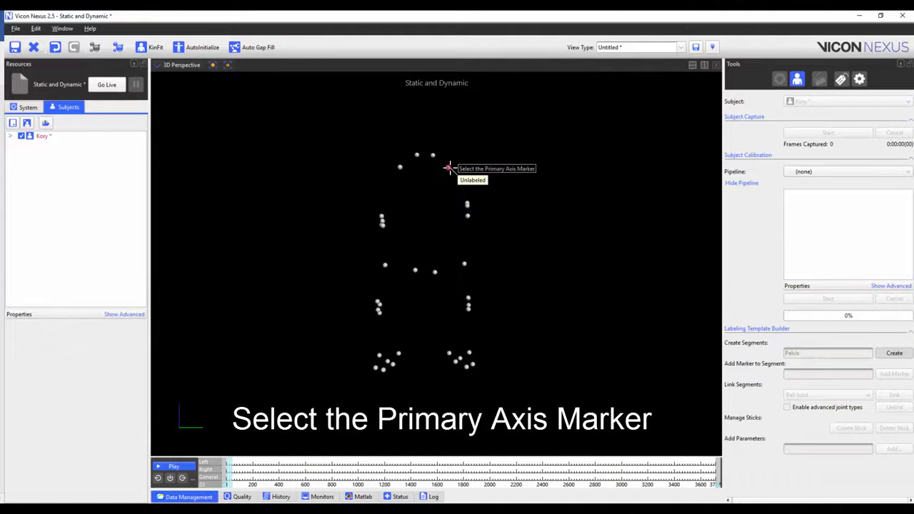
left_click(400, 167)
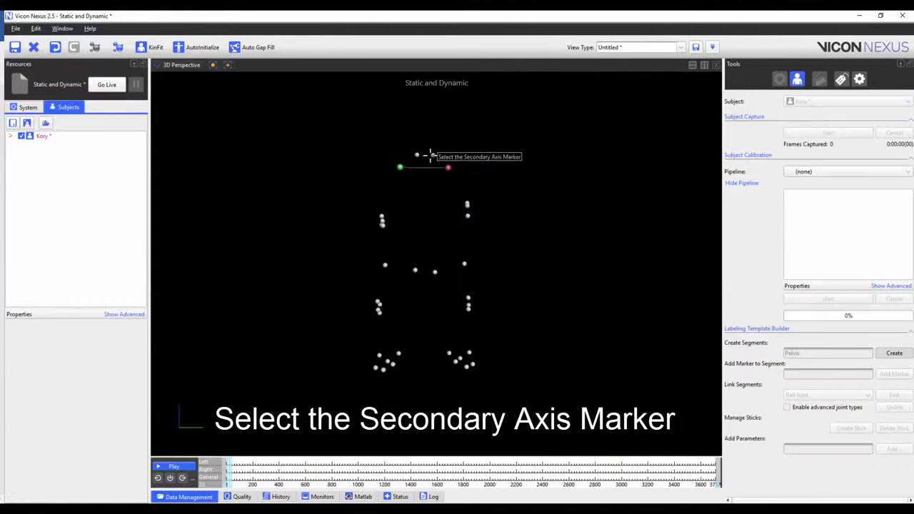
left_click(433, 154)
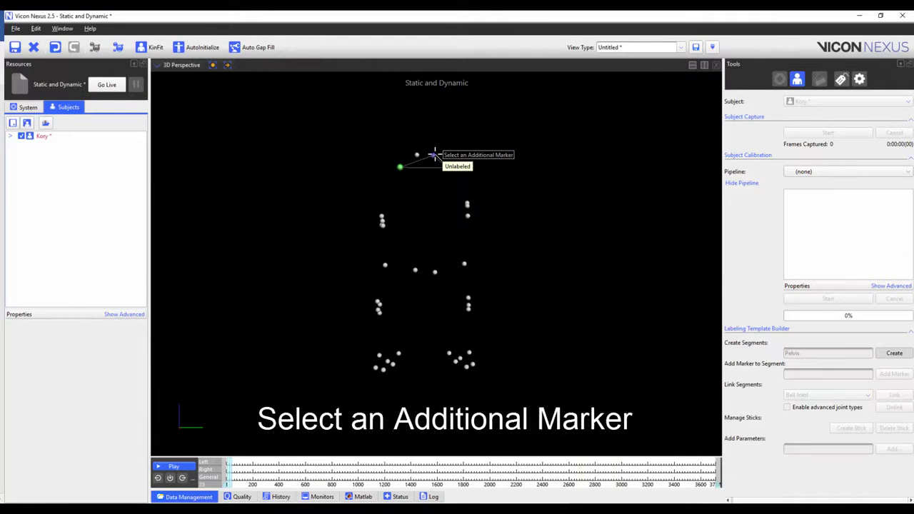
left_click(416, 155)
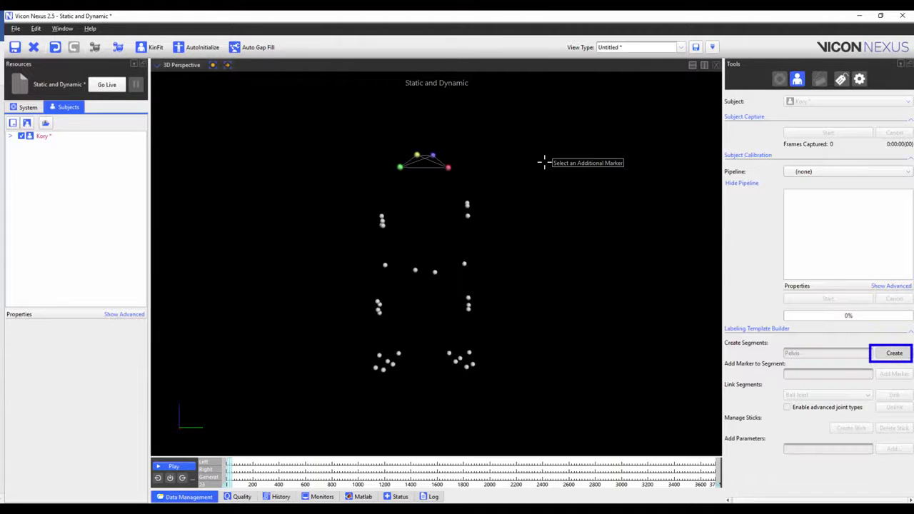
left_click(882, 353)
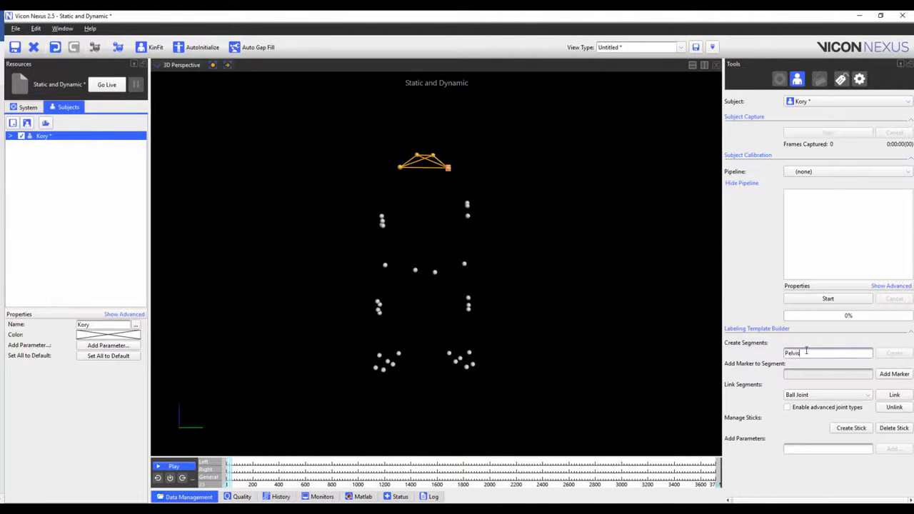
Create the LeftThigh segment from the four left thigh cluster markers and the two left knee markers.
type("LeftThigh")
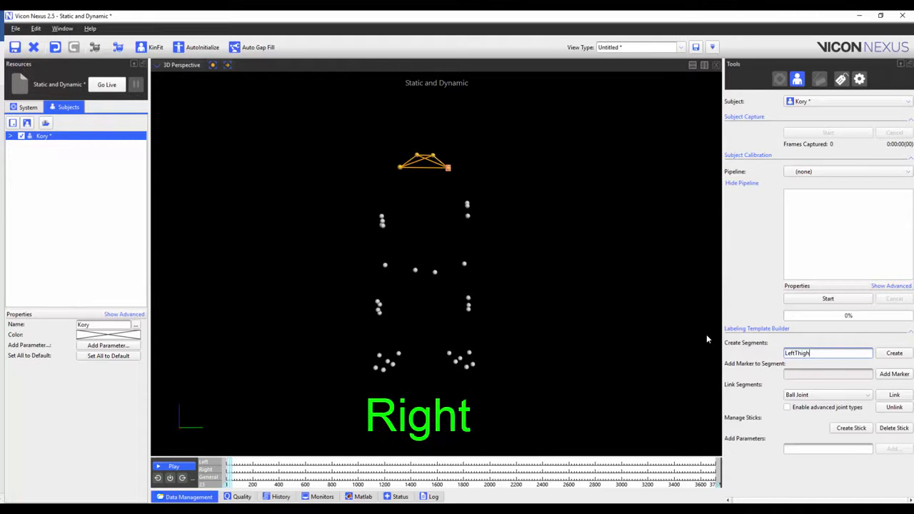
left_click(895, 353)
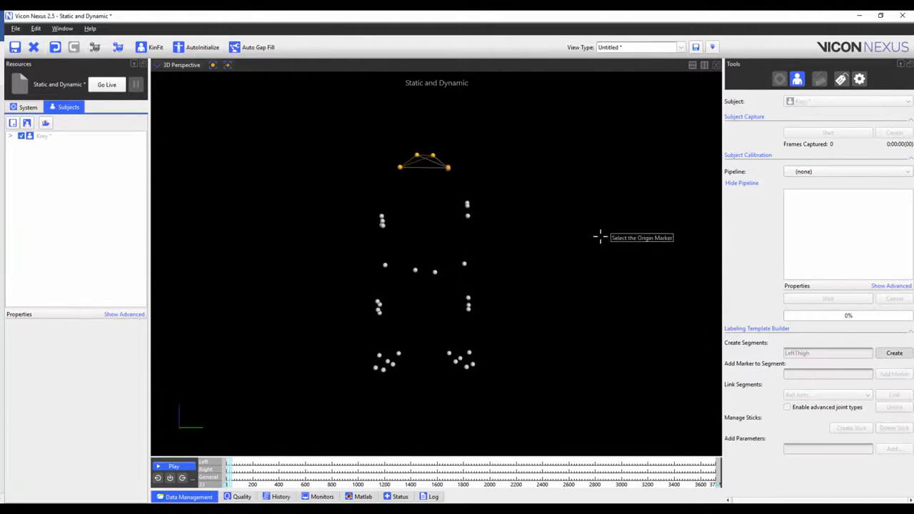
left_click_drag(598, 237, 502, 218)
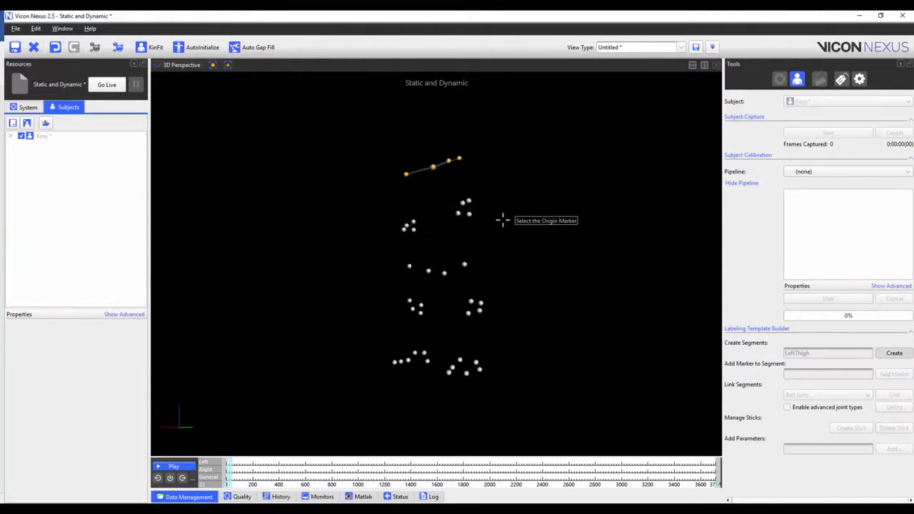
left_click(464, 200)
left_click(464, 213)
left_click(452, 213)
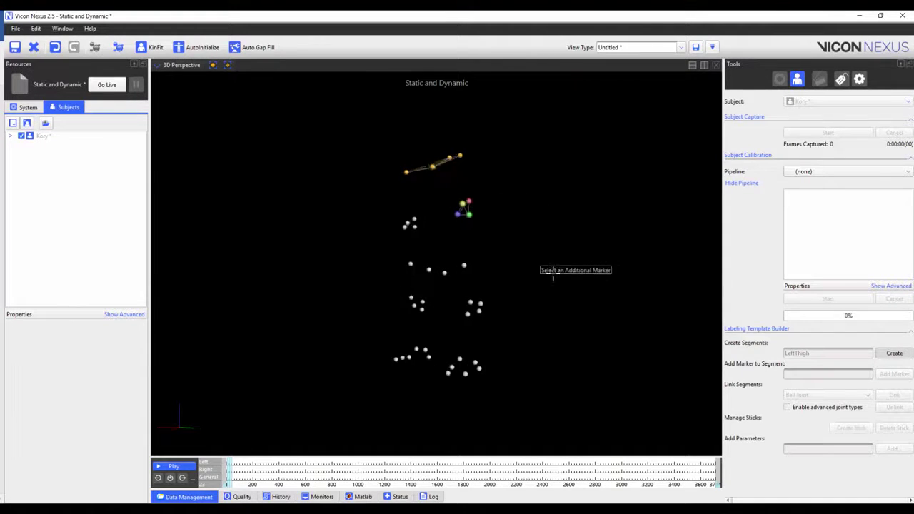
left_click_drag(551, 274, 469, 263)
left_click(468, 263)
left_click(438, 272)
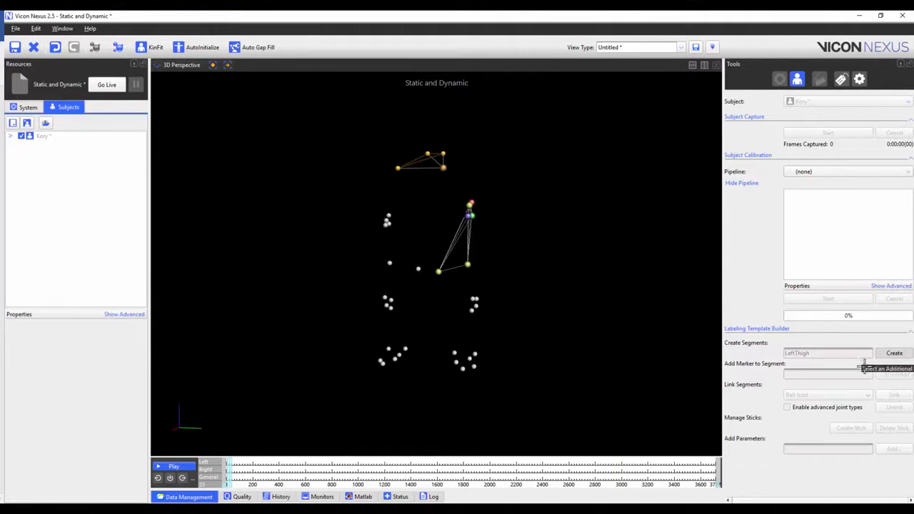
left_click(894, 353)
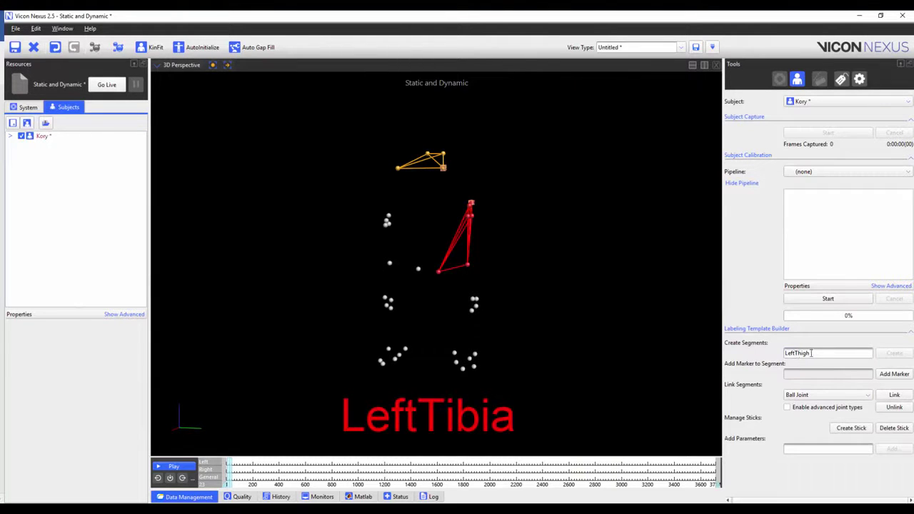
Create the LeftTibia segment from the four left shank cluster markers and the two left ankle markers.
left_click(822, 354)
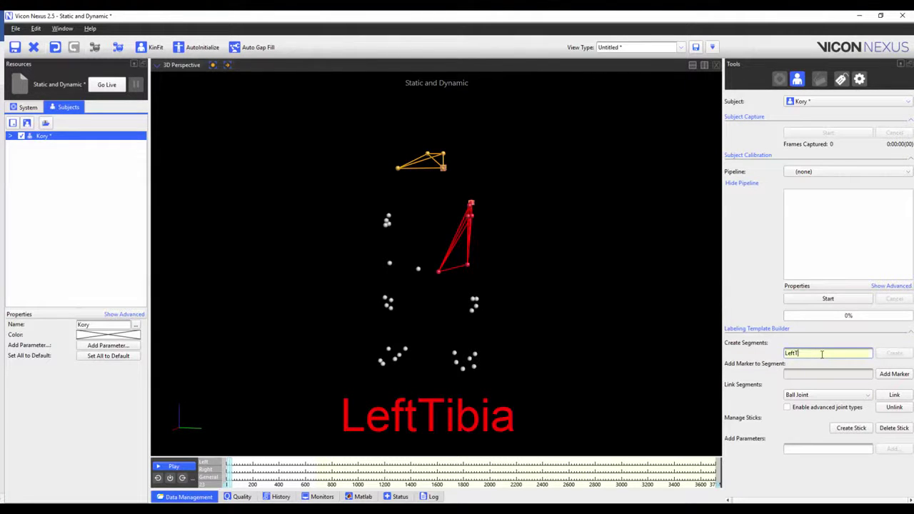
type("LeftTibia")
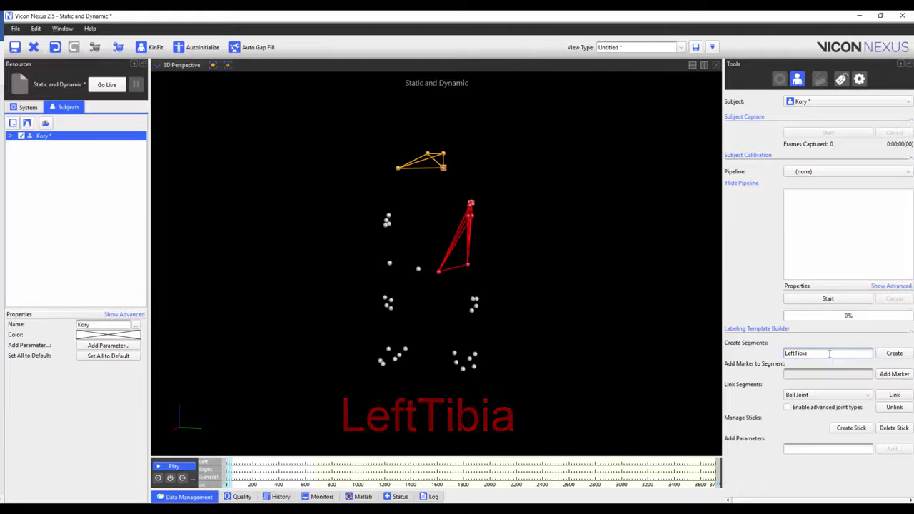
left_click(894, 353)
left_click(467, 305)
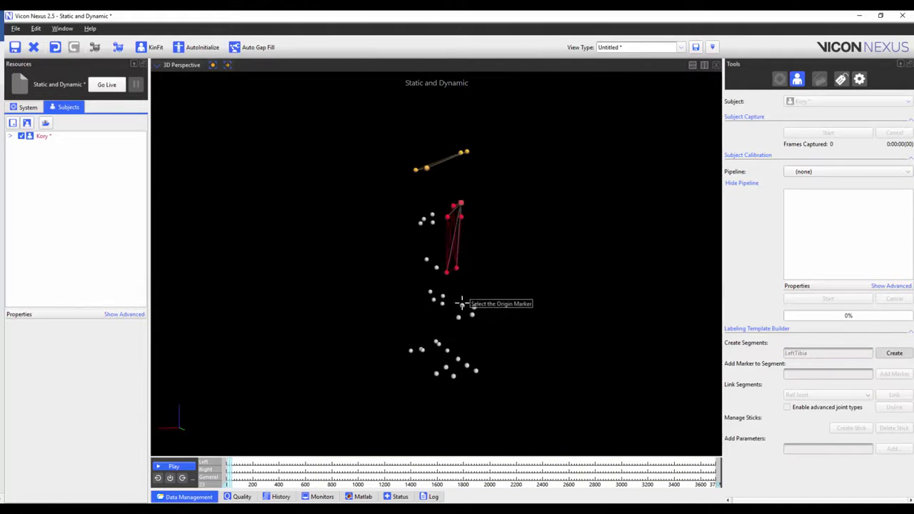
left_click(478, 306)
left_click(477, 313)
mouse_move(476, 326)
left_mouse_down()
mouse_move(555, 359)
mouse_move(477, 355)
left_mouse_up()
left_click(455, 354)
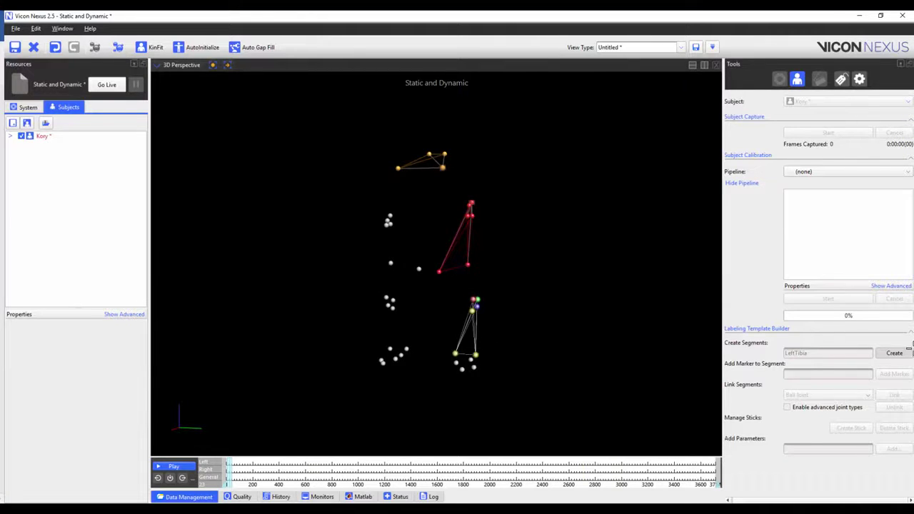
Create the LeftFoot segment from the four left foot markers, using the heel marker as origin.
left_click(818, 353)
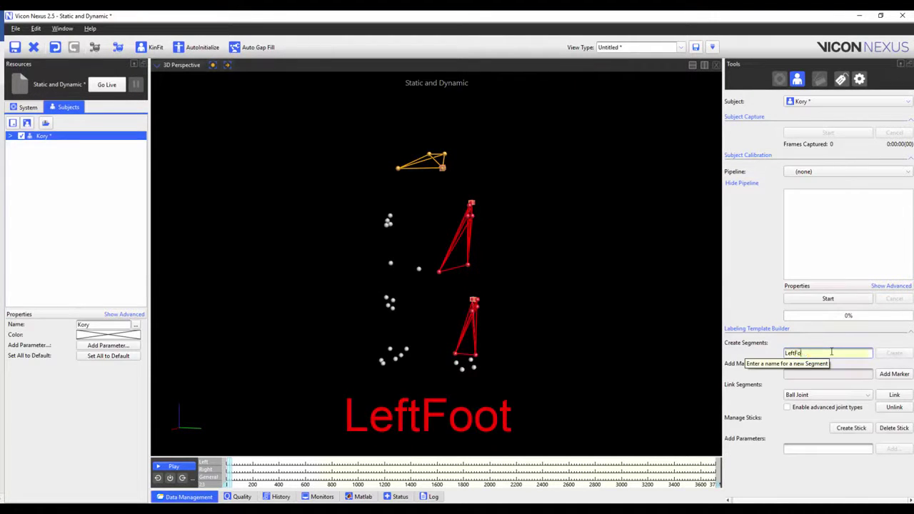
left_click(894, 353)
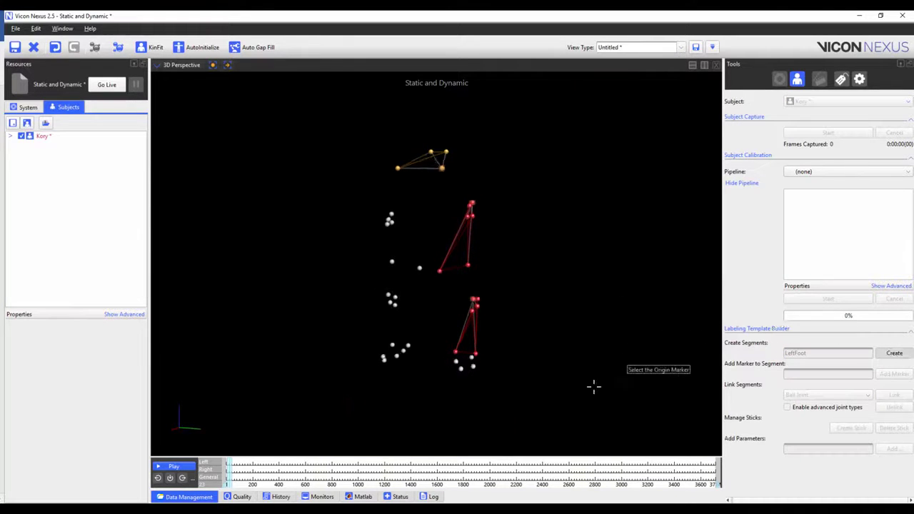
left_click_drag(594, 386, 415, 372)
left_click(406, 361)
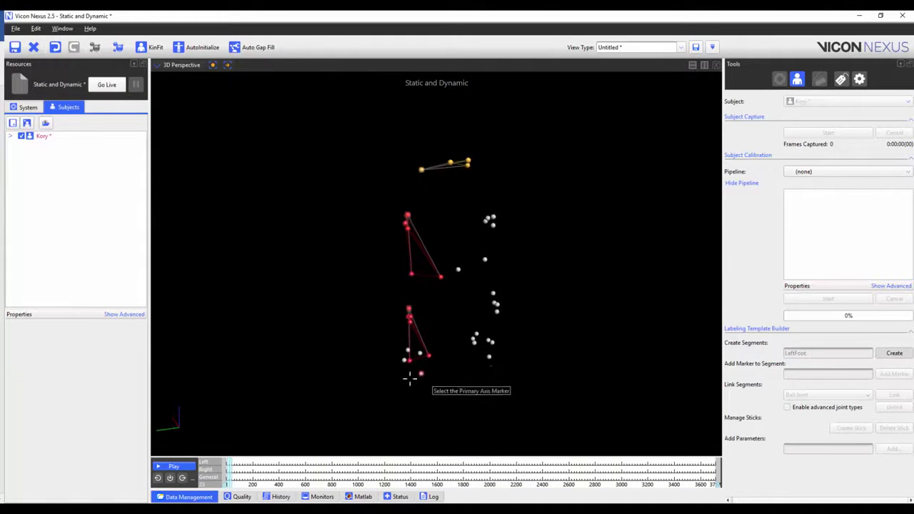
left_click(408, 351)
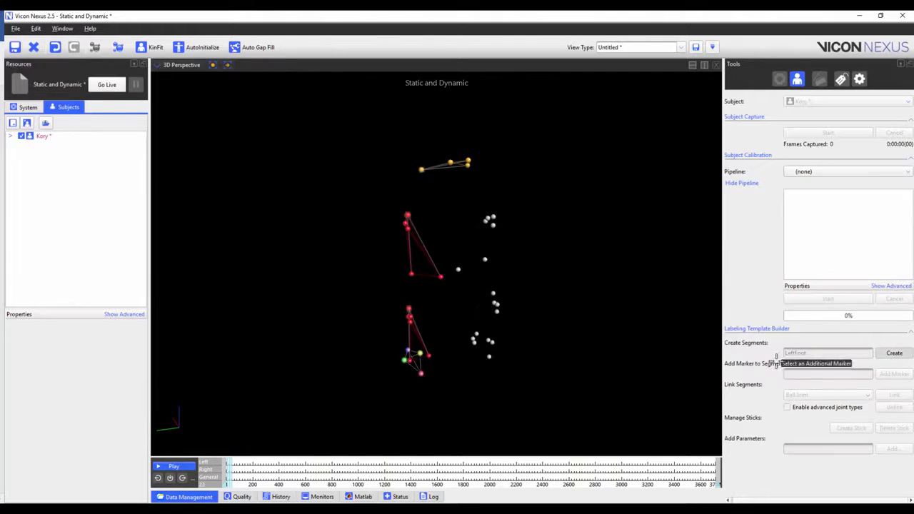
Create the RightThigh segment from the four right thigh cluster markers and the two right knee markers.
left_click_drag(425, 402, 535, 378)
double_click(810, 353)
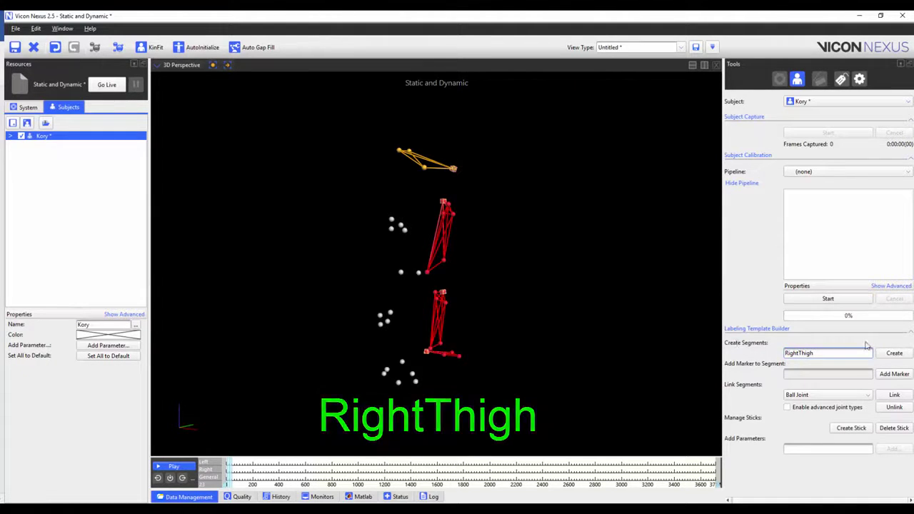
left_click(894, 353)
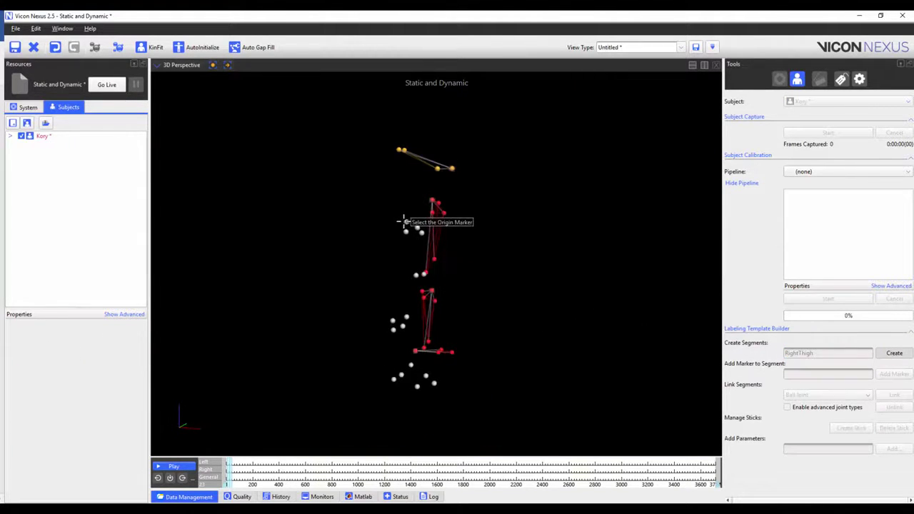
left_click(417, 230)
mouse_move(427, 243)
left_mouse_down()
mouse_move(496, 293)
mouse_move(398, 279)
left_mouse_up()
left_click(385, 268)
left_click(414, 270)
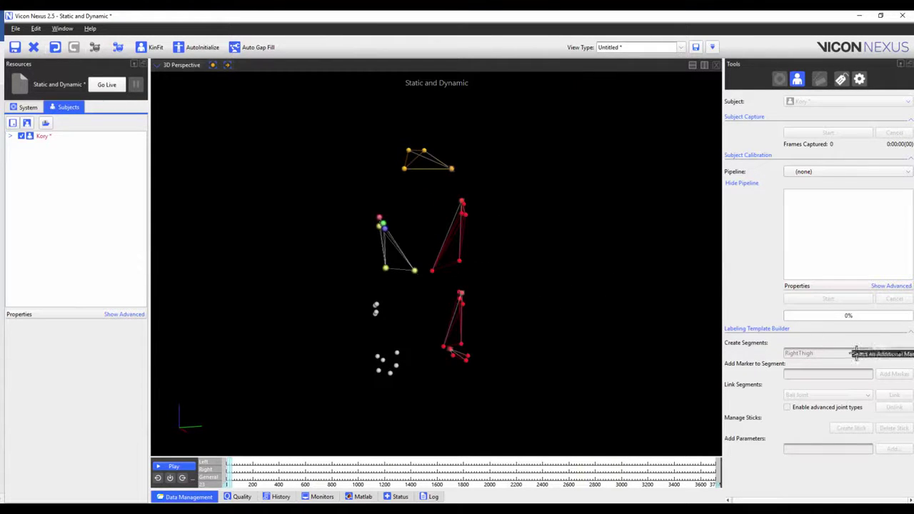
left_click(894, 353)
Create the RightTibia segment from the four right shank cluster markers and the two right ankle markers.
left_click_drag(800, 353, 830, 353)
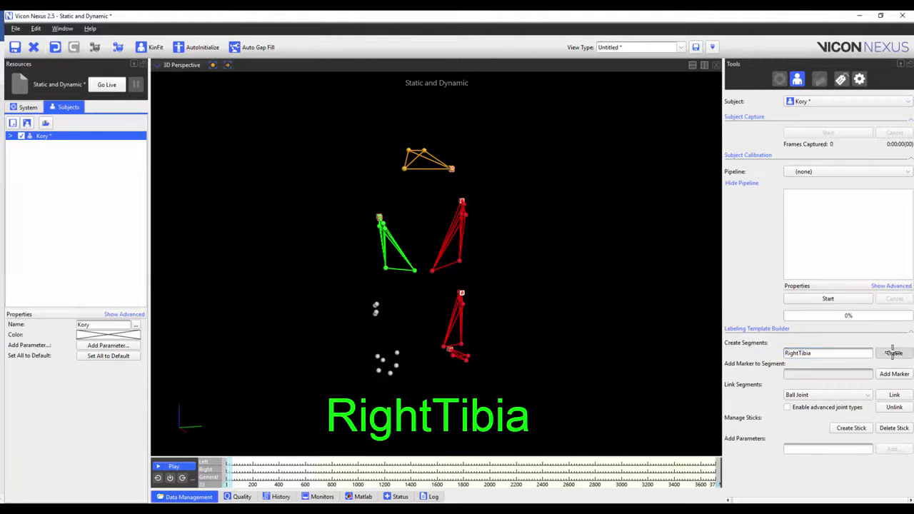
left_click(893, 353)
left_click_drag(476, 394, 593, 400)
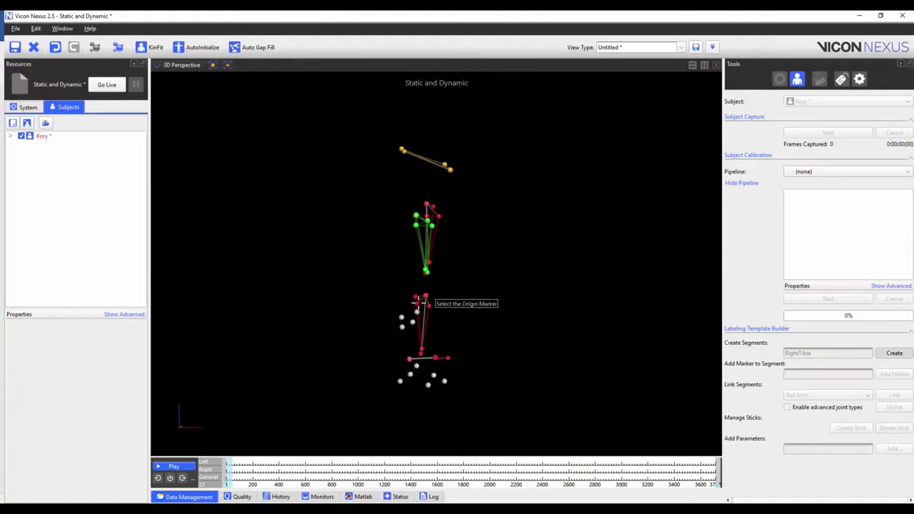
left_click(402, 321)
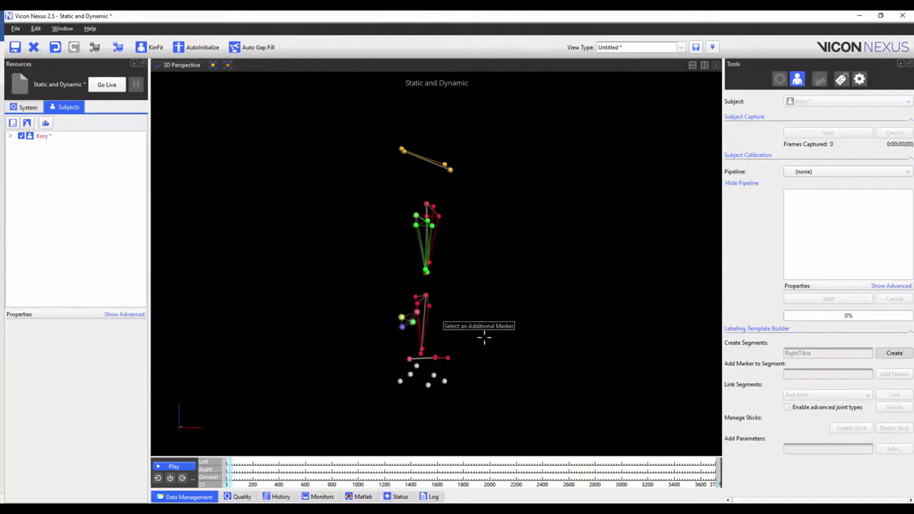
left_click_drag(572, 365, 408, 365)
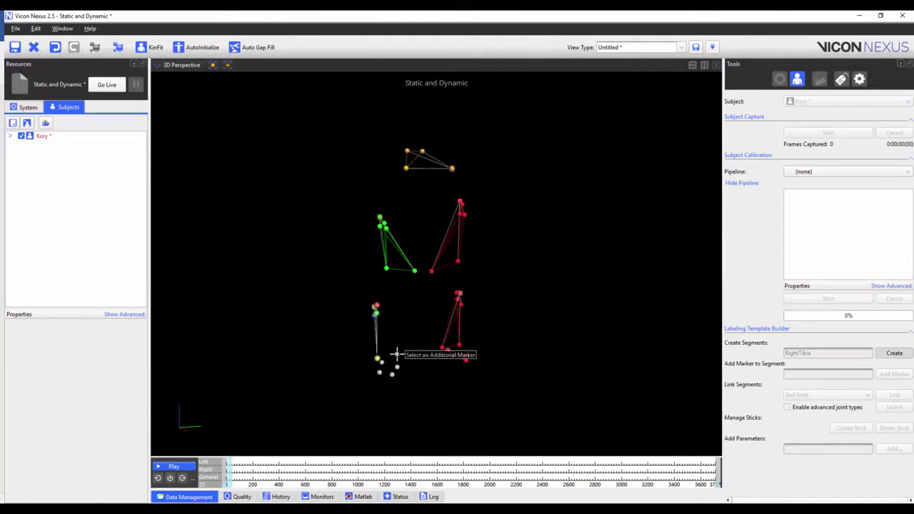
left_click(396, 354)
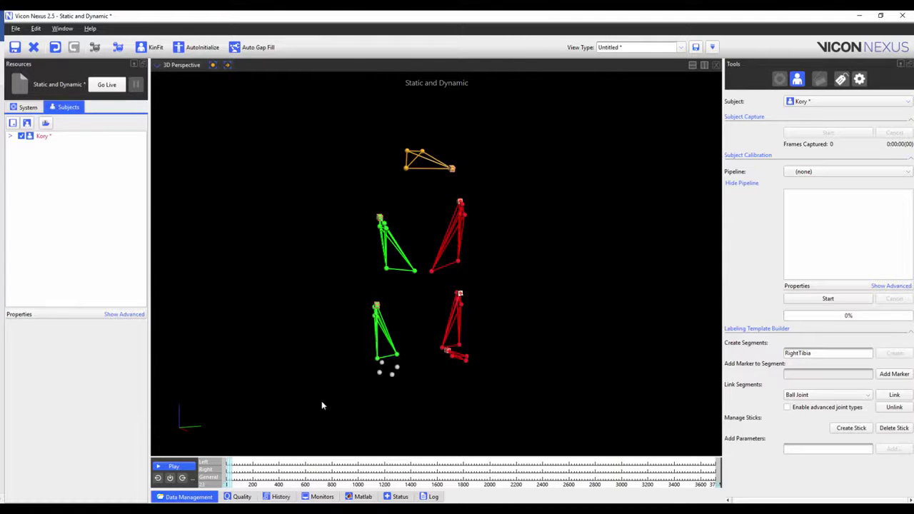
Create the RightFoot segment from the four right foot markers, using the heel marker as origin.
left_click_drag(321, 406, 614, 427)
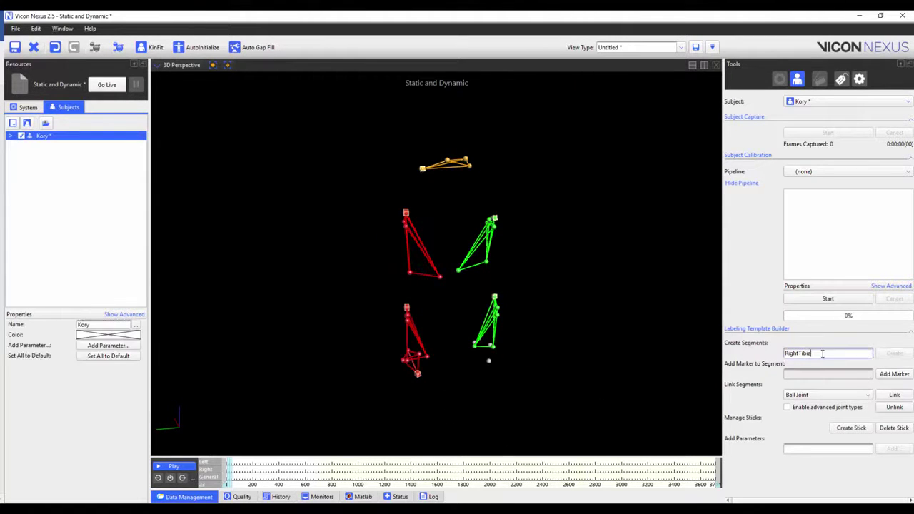
key("BackSpace")
key("BackSpace")
key("BackSpace")
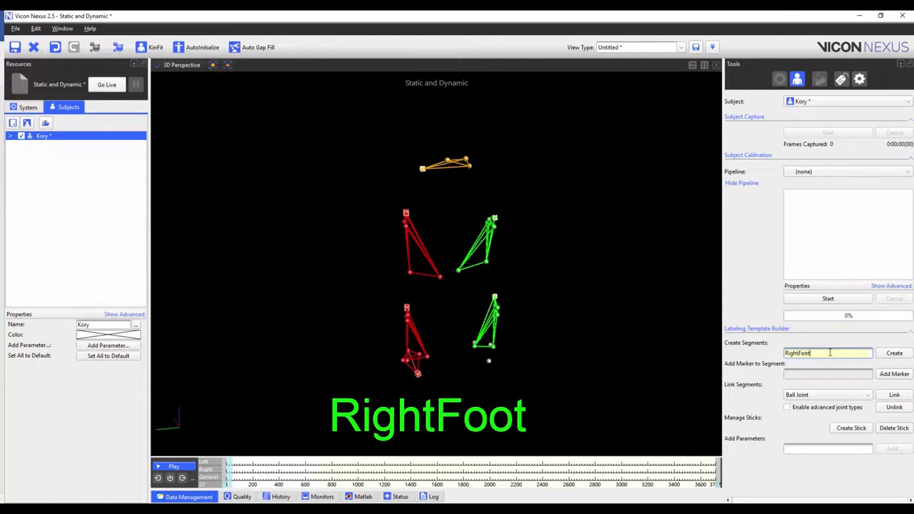
left_click(894, 353)
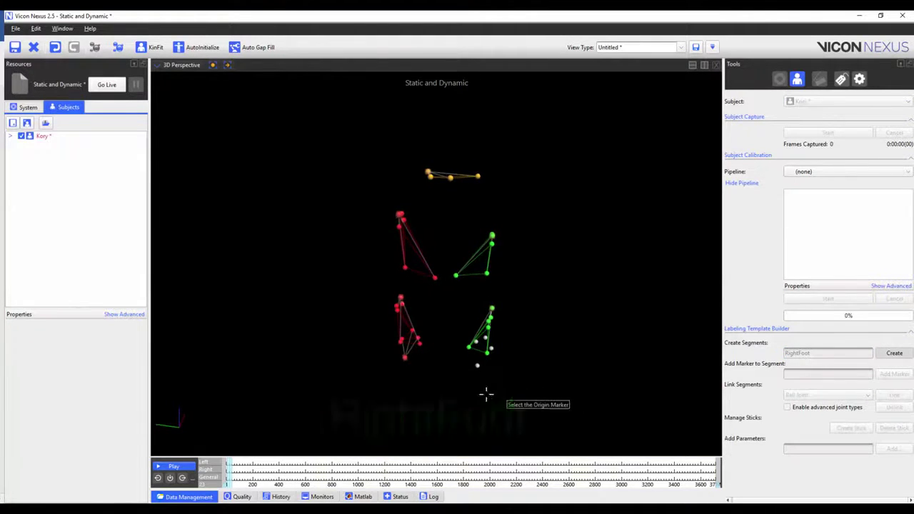
left_click(486, 337)
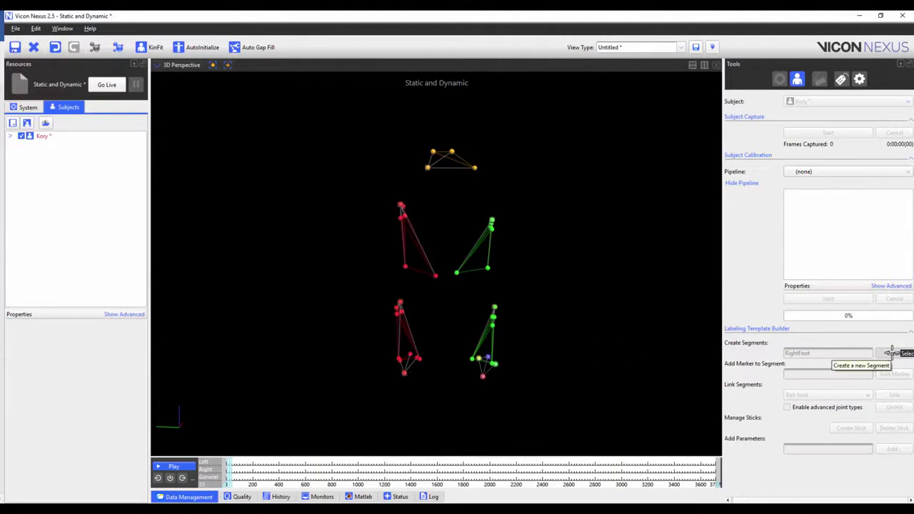
left_click(892, 353)
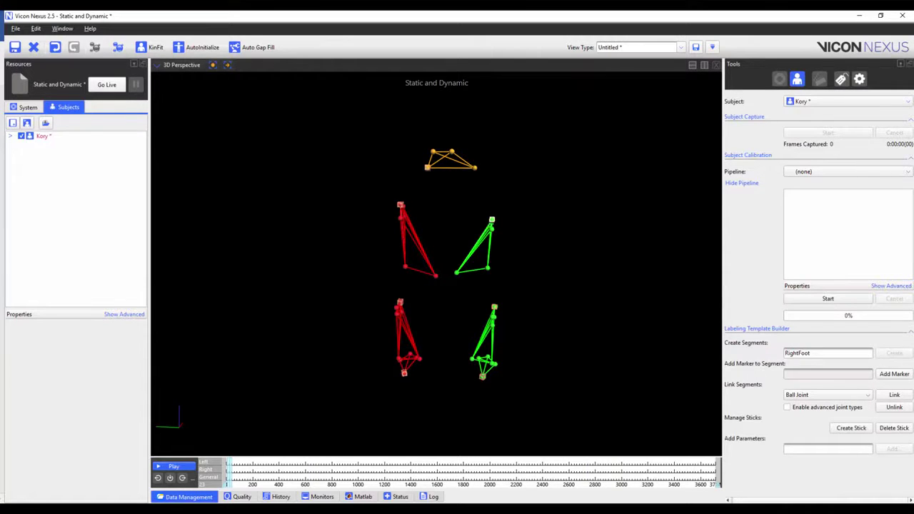
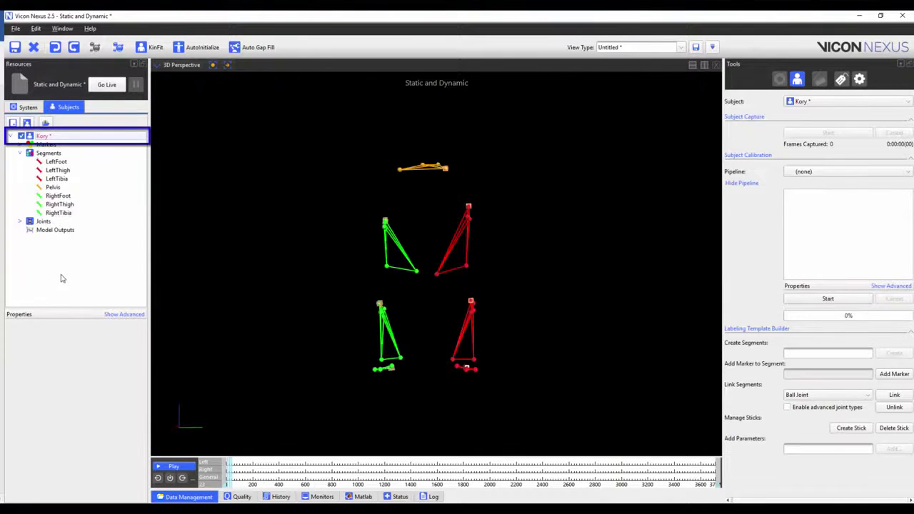
Enable advanced joint types for segment linking and review the available joints, keeping Ball Joint.
mouse_move(51, 137)
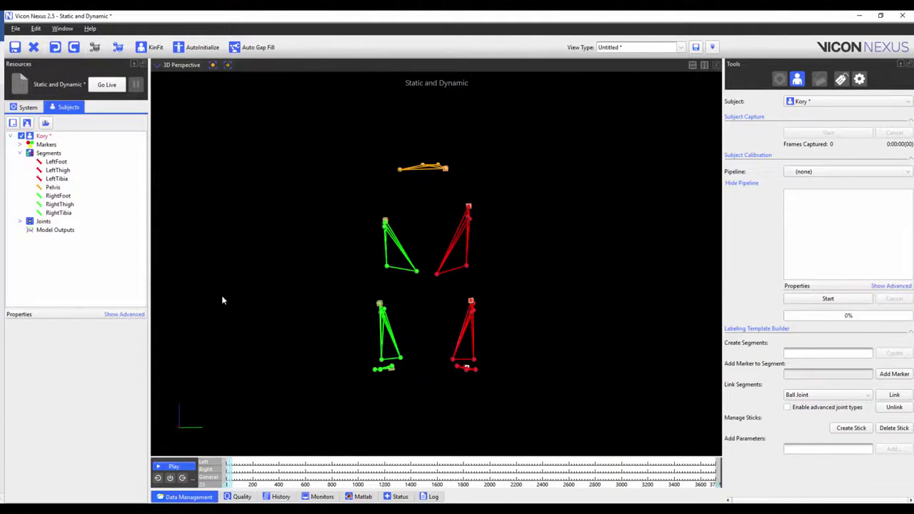
left_click(862, 396)
left_click(862, 395)
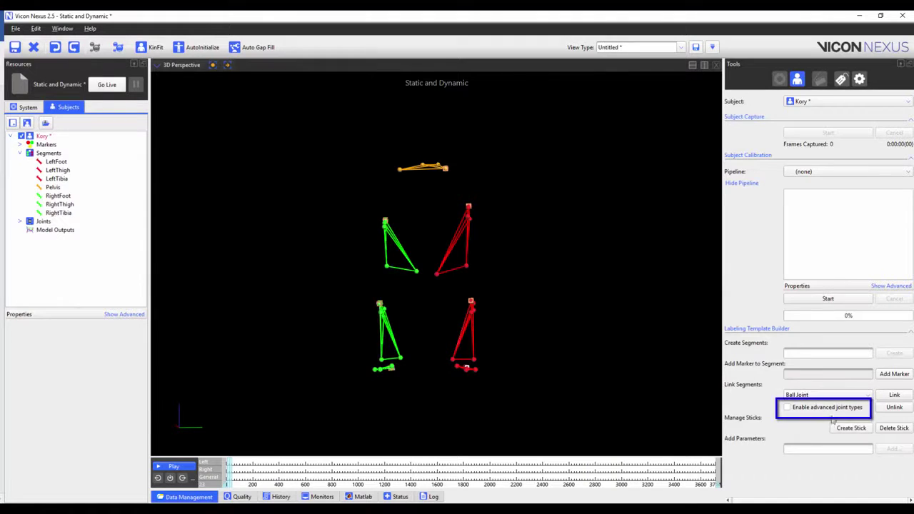
left_click(842, 412)
left_click(849, 398)
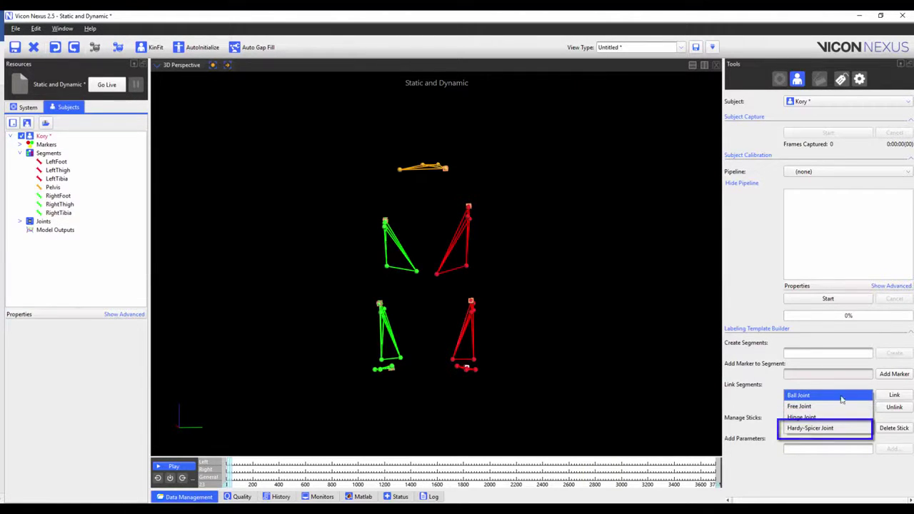
left_click(738, 408)
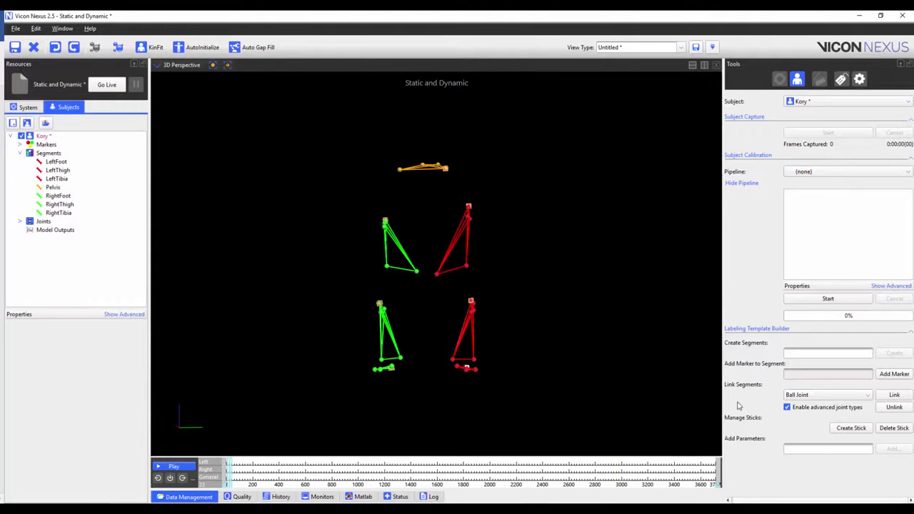
Link the Pelvis as parent to LeftThigh and to RightThigh with ball joints.
left_click(895, 395)
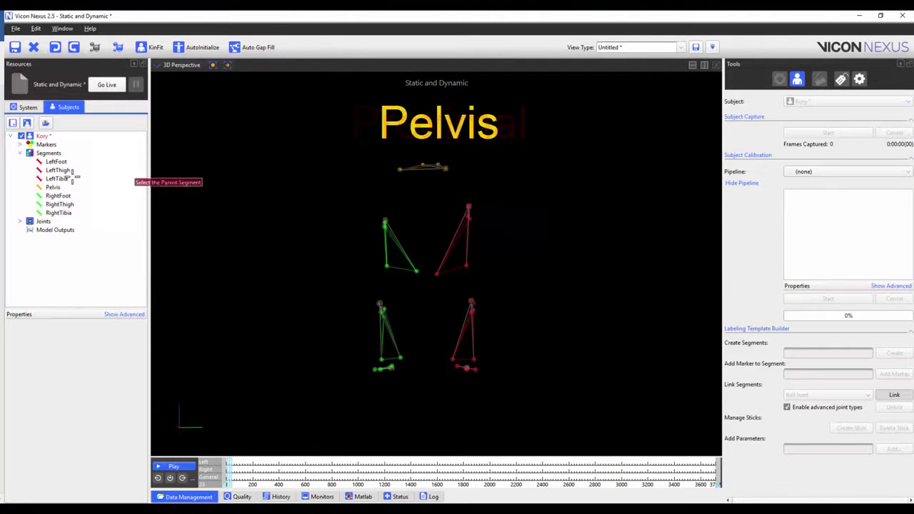
left_click(122, 187)
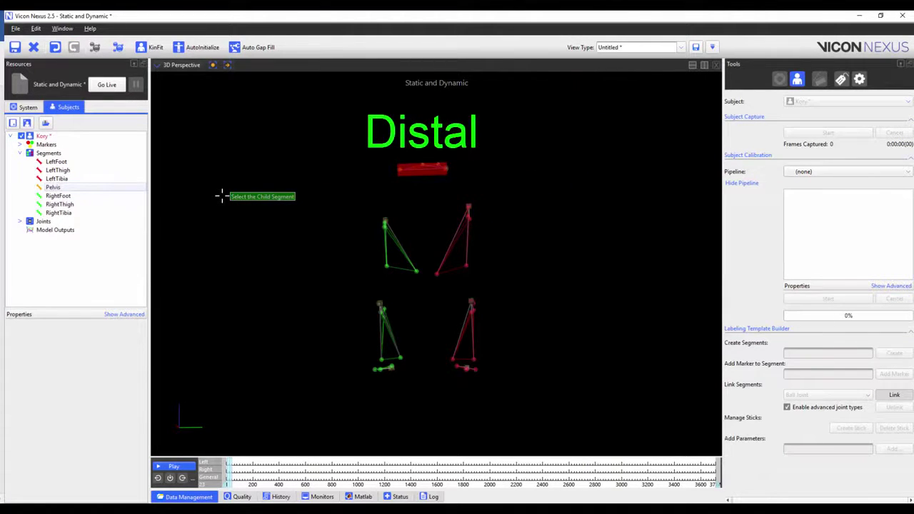
left_click(61, 170)
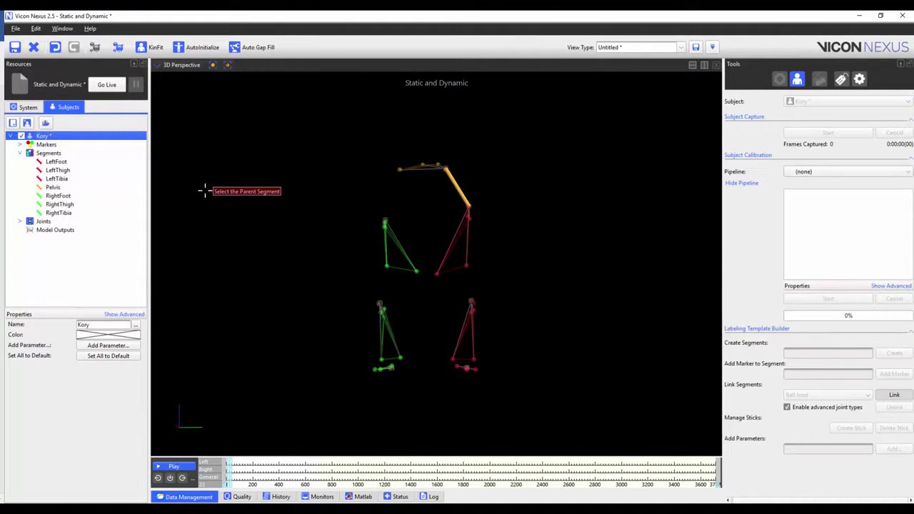
left_click(83, 188)
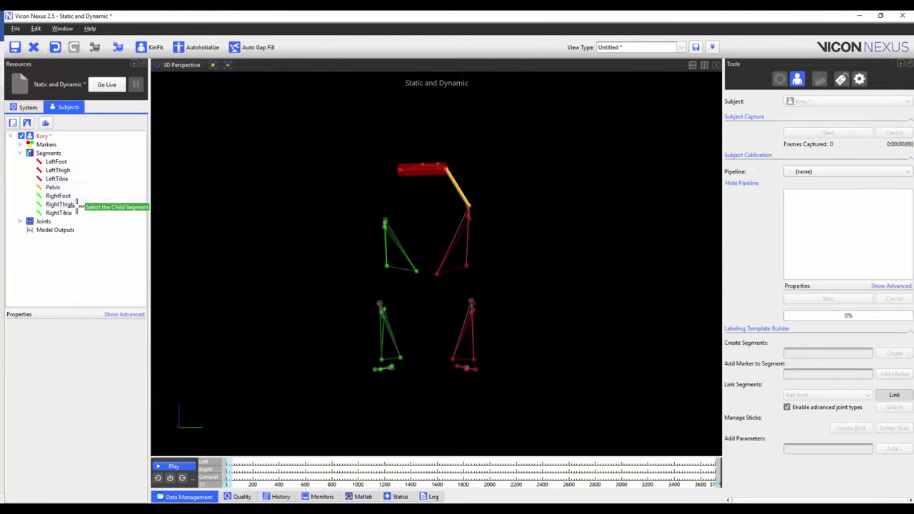
left_click(75, 205)
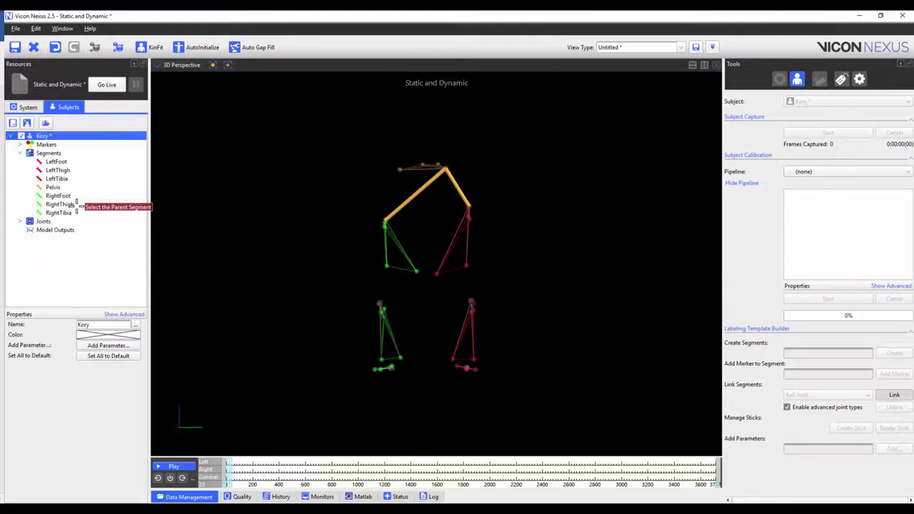
Link LeftThigh to LeftTibia and LeftTibia to LeftFoot with ball joints, proximal segment as parent.
left_click(79, 171)
left_click(80, 179)
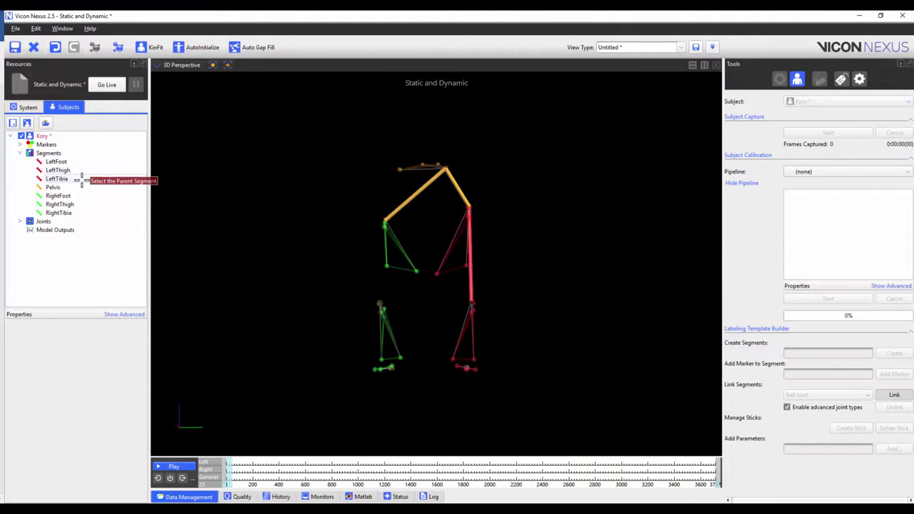
left_click(80, 179)
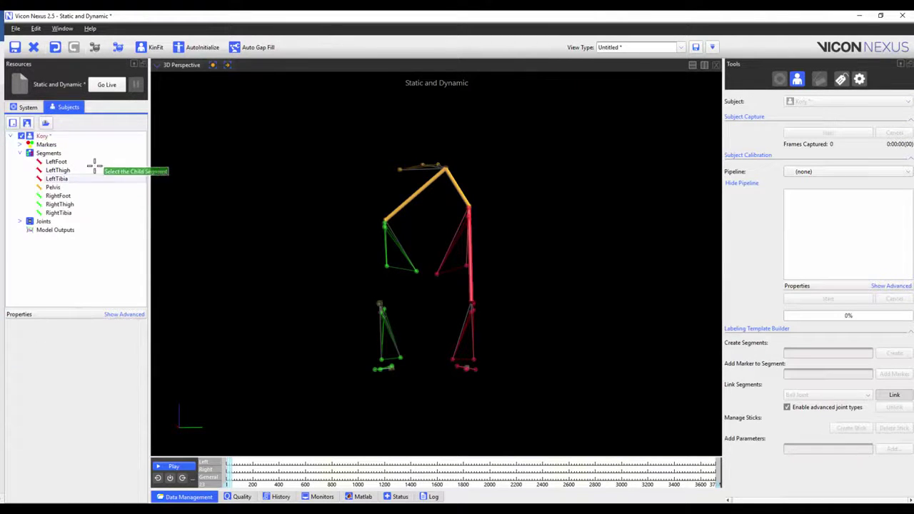
left_click(77, 163)
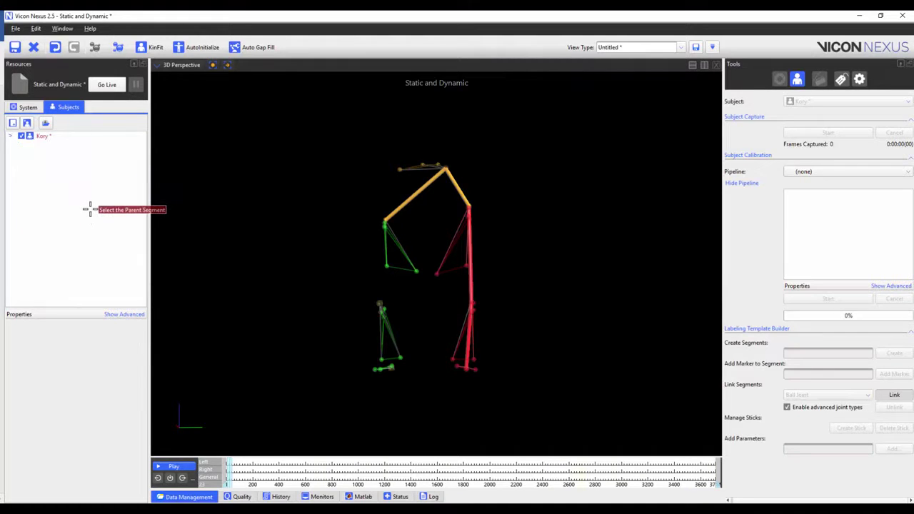
Link RightThigh to RightTibia and RightTibia to RightFoot with ball joints, and finish linking.
left_click(85, 205)
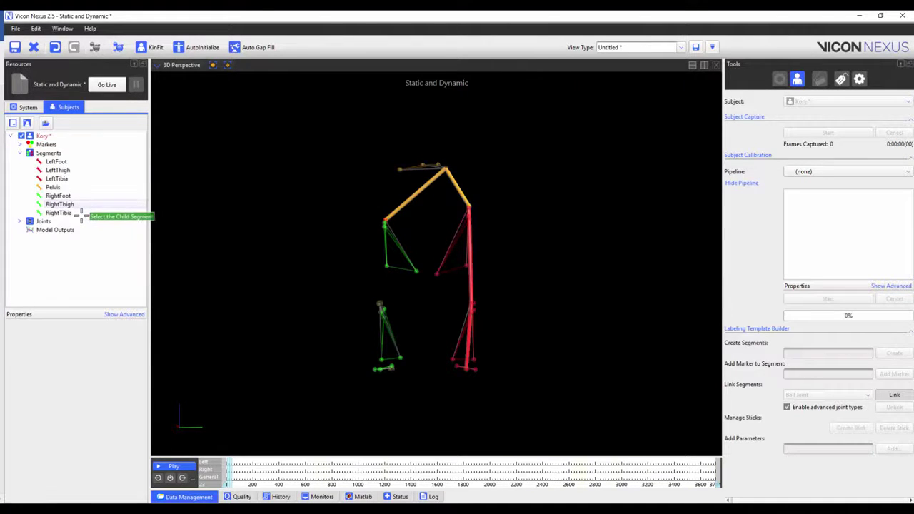
left_click(81, 212)
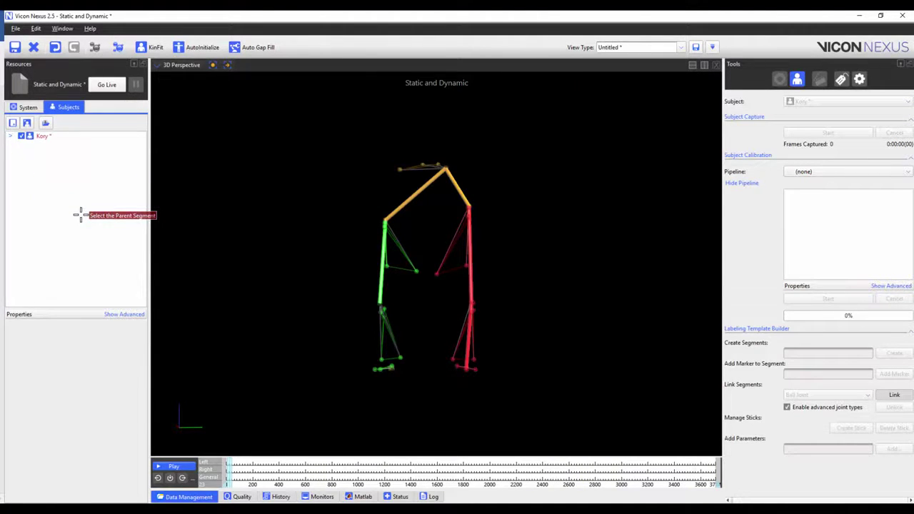
left_click(73, 196)
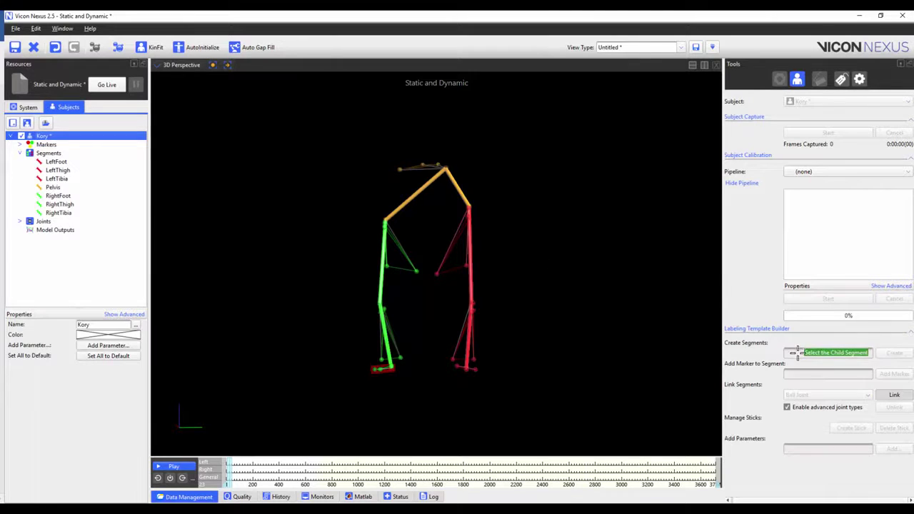
left_click(609, 276)
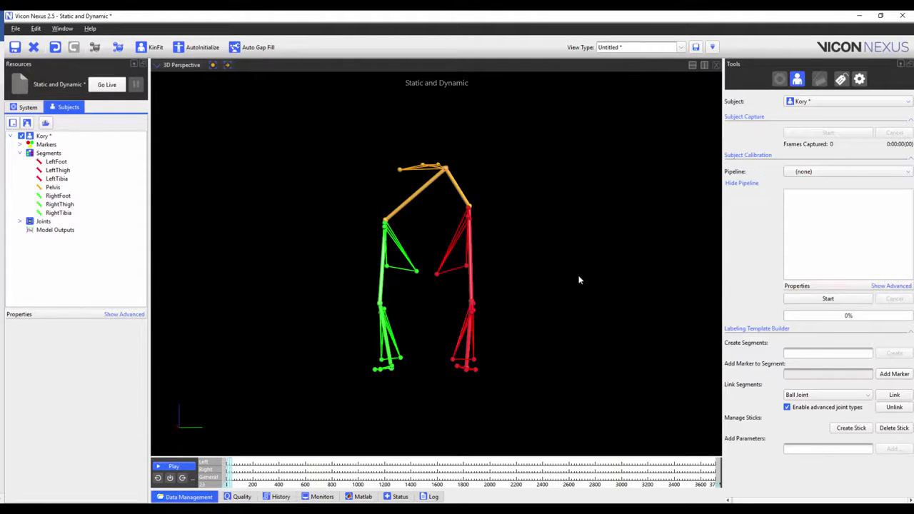
Save the subject's labeling skeleton as a template named LB Clusters in the ModelTemplates folder.
right_click(64, 137)
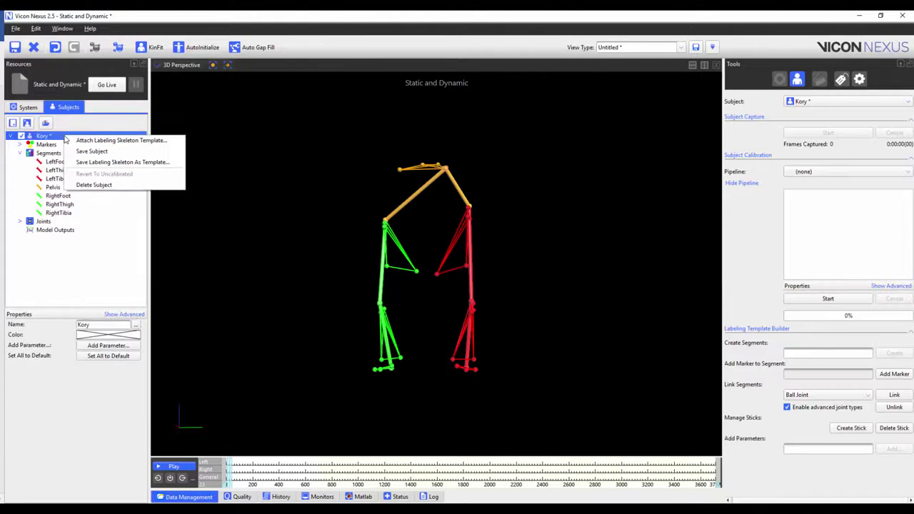
left_click(178, 165)
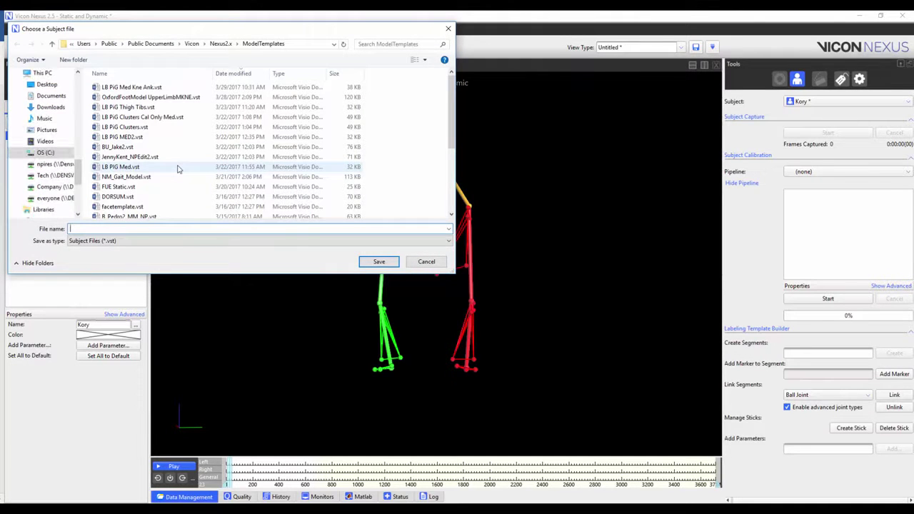
type("L")
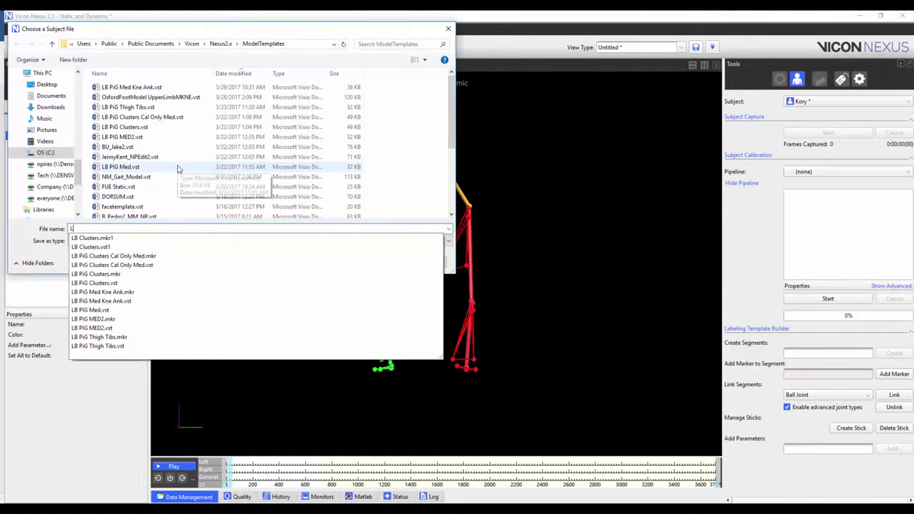
type("B Clusters")
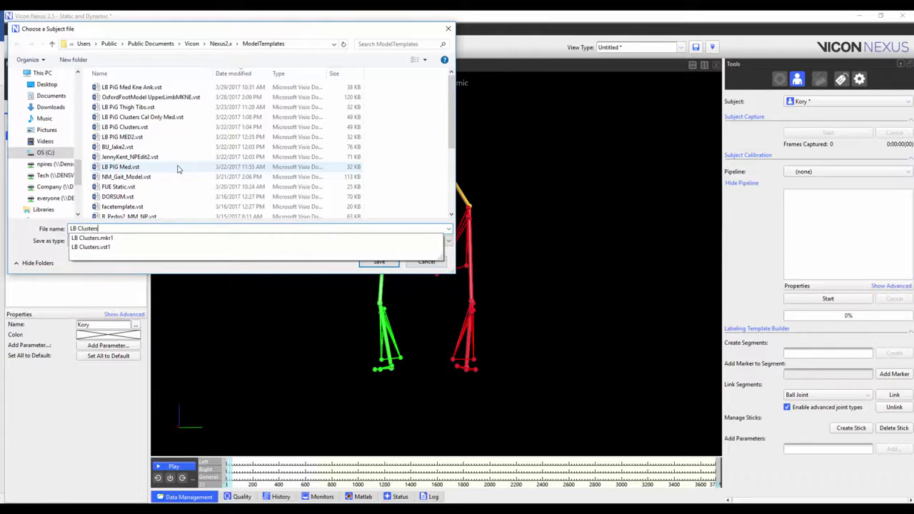
key("Return")
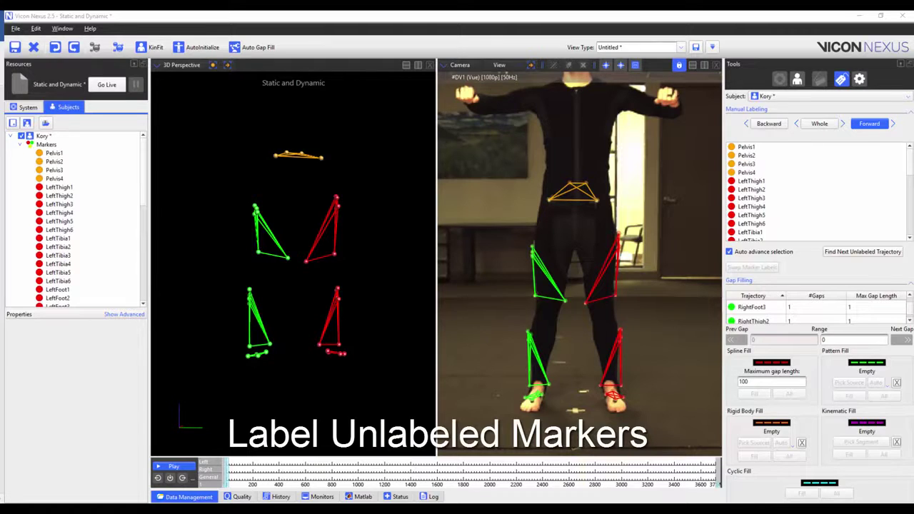
Find the next unlabeled trajectory and label its marker near the right knee as RightThigh6.
left_click(889, 256)
right_click(294, 264)
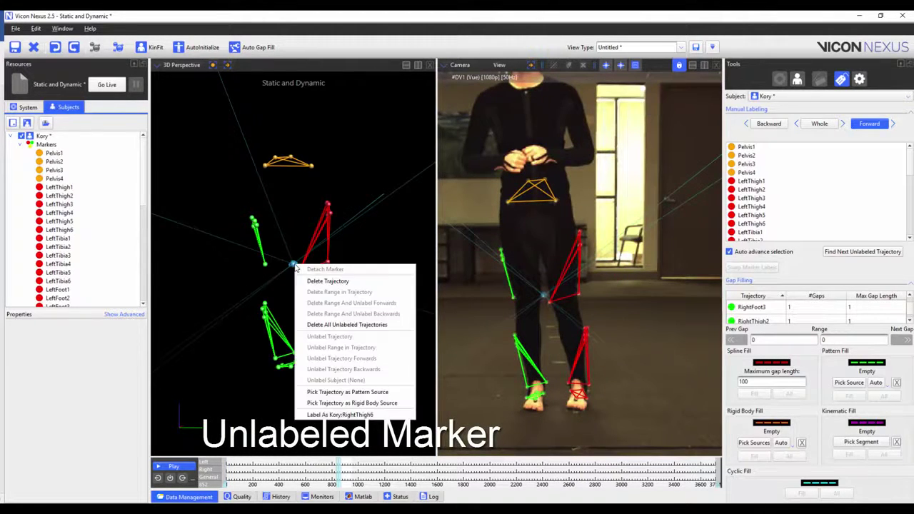
left_click(380, 415)
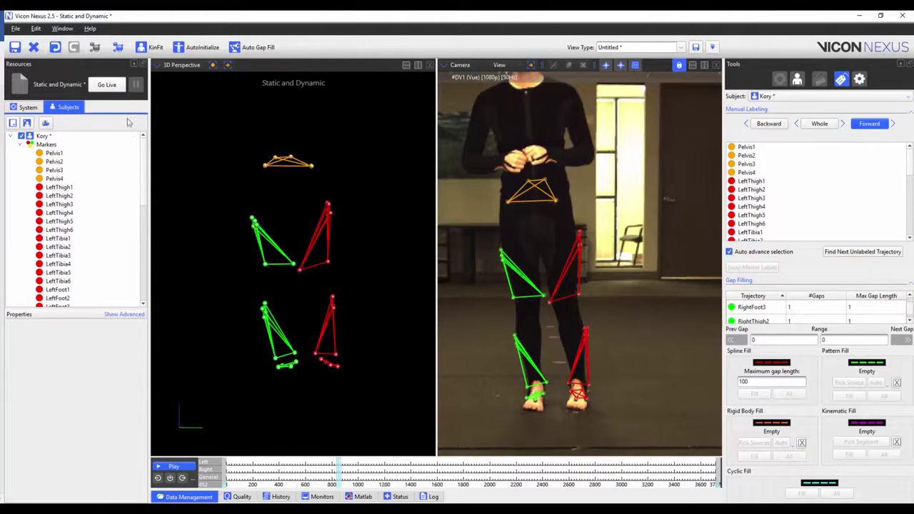
Select the Pelvis1 marker and replace the camera view with a graph of its trajectory components.
left_click(71, 154)
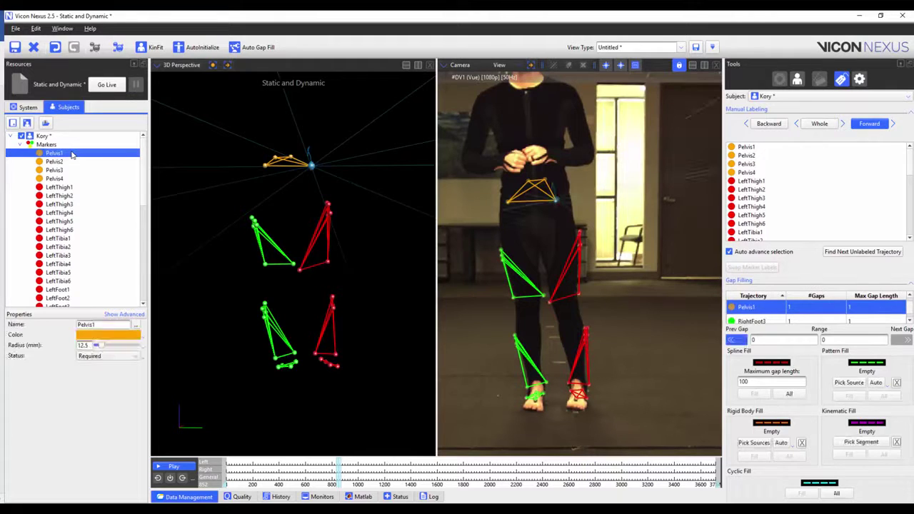
left_click(461, 66)
left_click(458, 110)
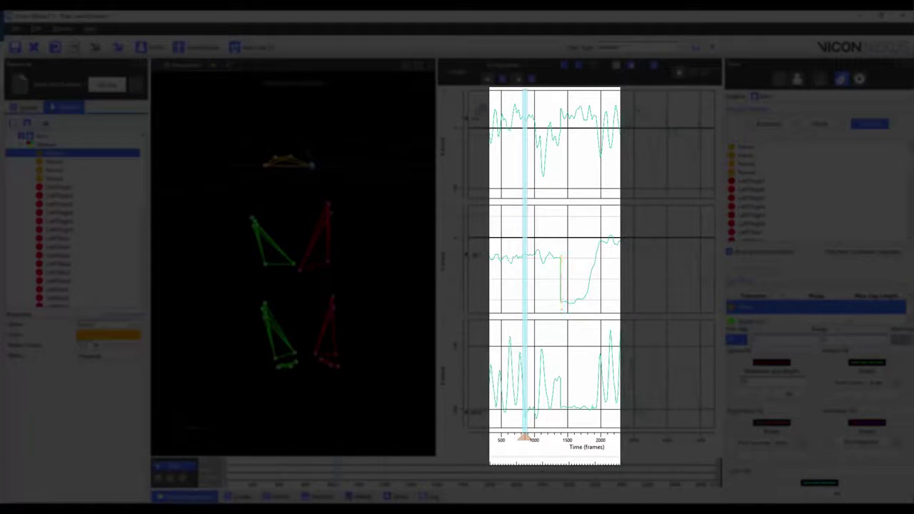
At the trajectory jump at frame 1390, relabel the two swapped pelvis markers forward as Pelvis1 and Pelvis2, and scrub through the remaining frames.
left_click_drag(531, 205, 560, 206)
mouse_move(362, 136)
left_mouse_down()
mouse_move(360, 190)
mouse_move(427, 201)
left_mouse_up()
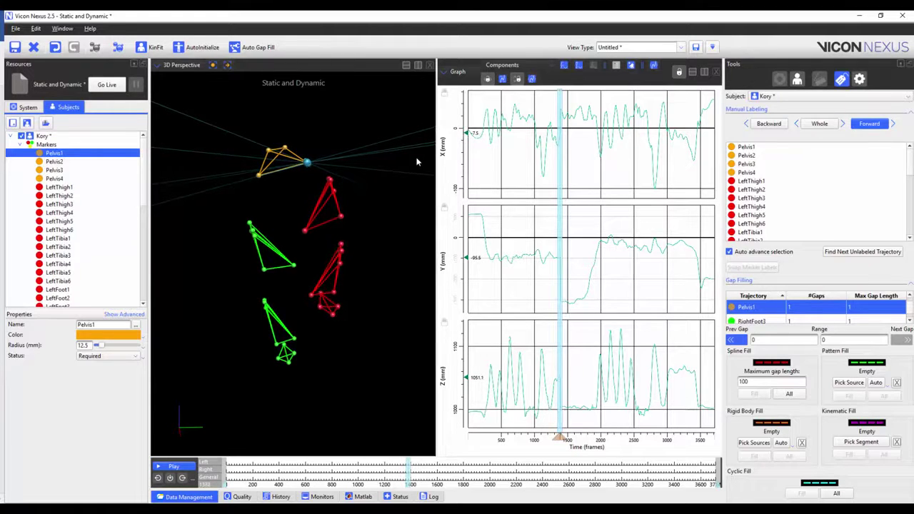
key("Right")
key("Right")
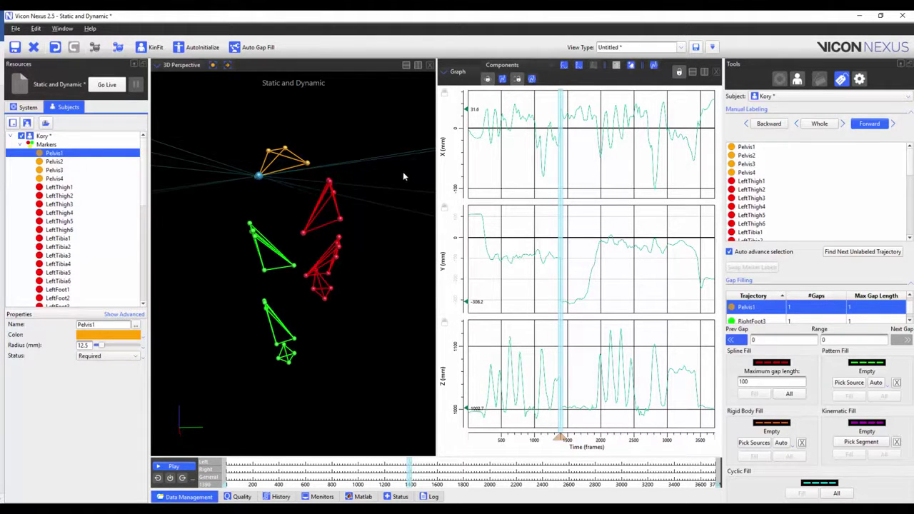
left_click(746, 146)
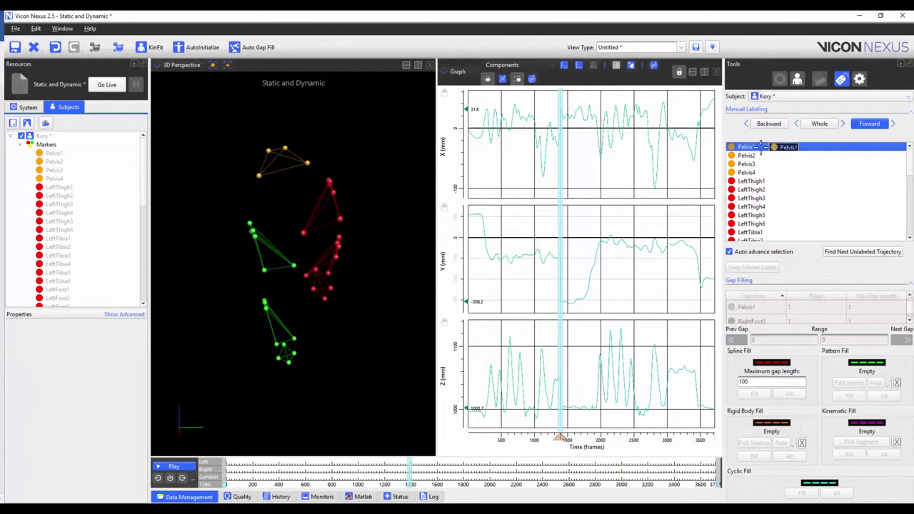
left_click(308, 162)
left_click(257, 176)
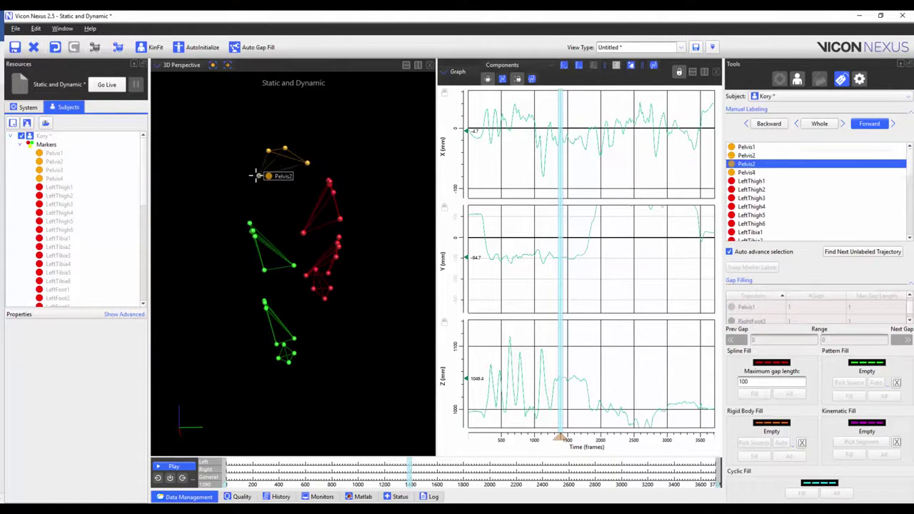
mouse_move(412, 477)
left_mouse_down()
mouse_move(243, 473)
mouse_move(717, 485)
left_mouse_up()
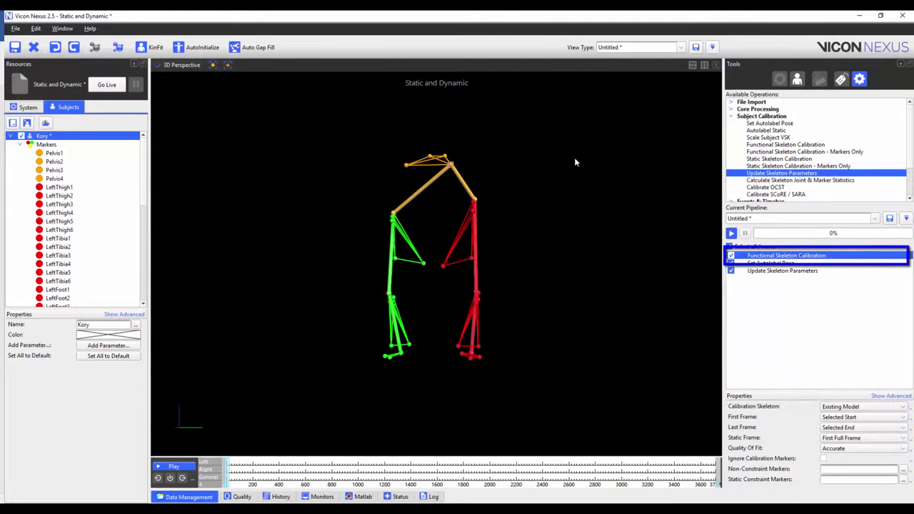
Run the Functional Skeleton Calibration and Set Autolabel Pose operations from the current pipeline.
right_click(872, 260)
left_click(882, 264)
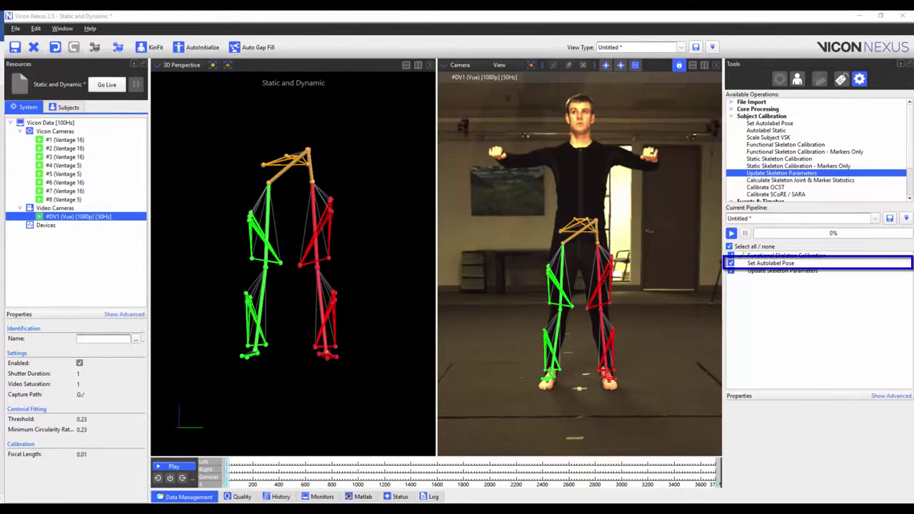
right_click(807, 264)
left_click(813, 268)
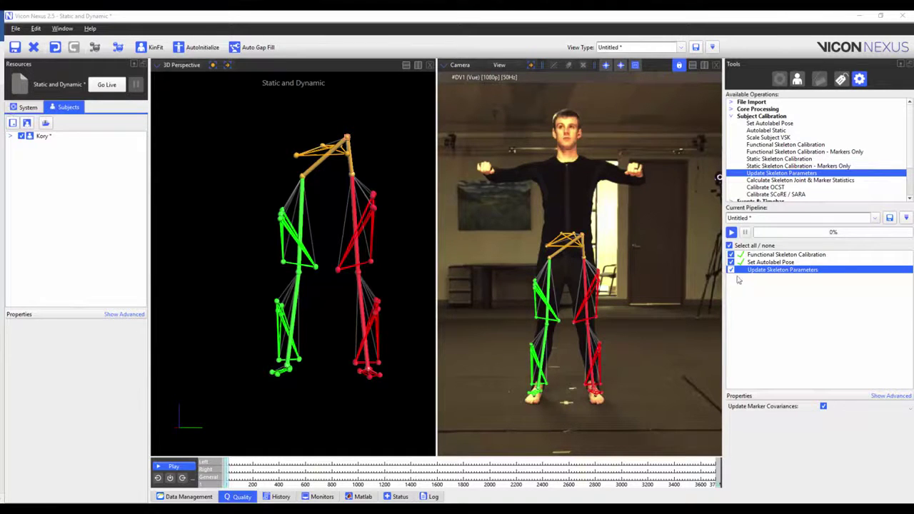
Enable the advanced Update Parameters option for Update Skeleton Parameters and run that operation.
left_click(891, 396)
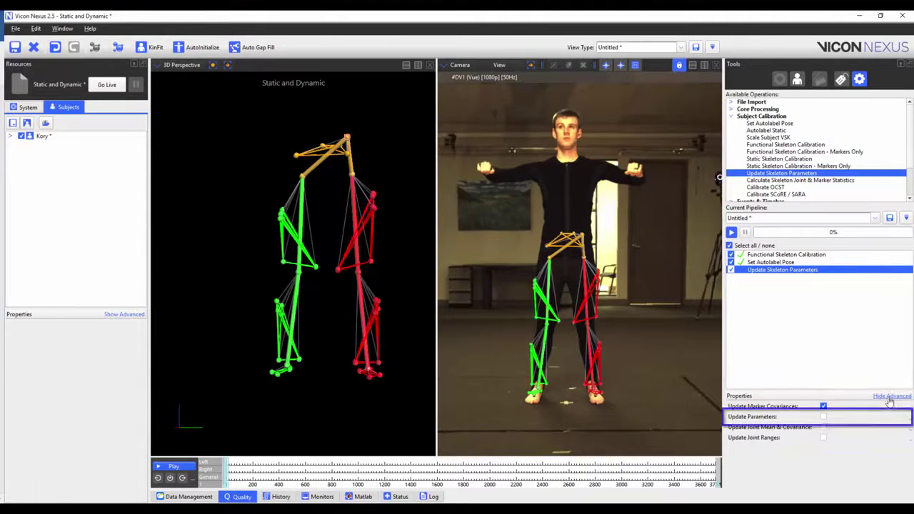
left_click(824, 417)
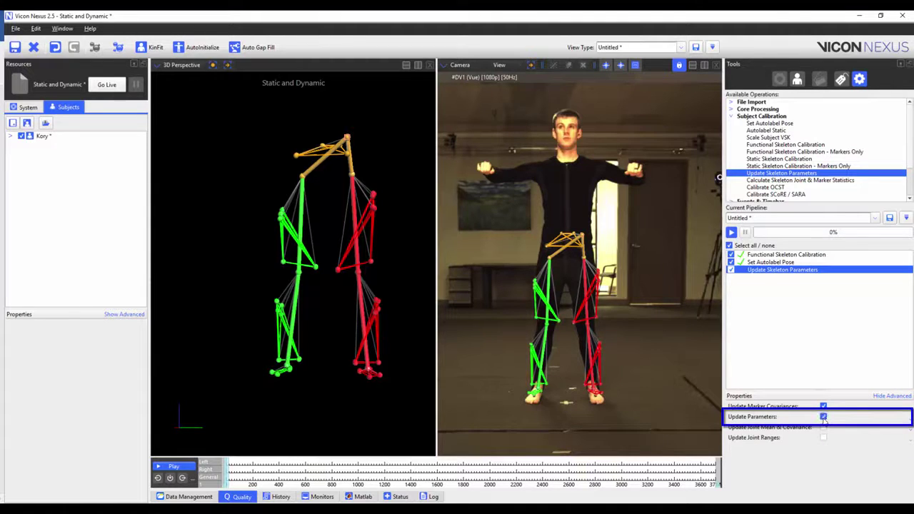
right_click(839, 271)
left_click(845, 275)
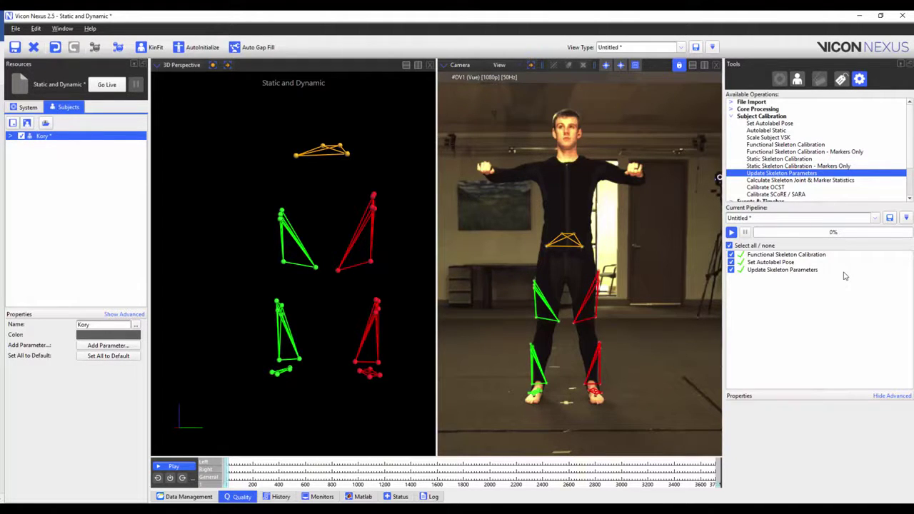
Save the subject's labeling skeleton as a template, replacing the existing LB Clusters.vst in ModelTemplates.
right_click(112, 138)
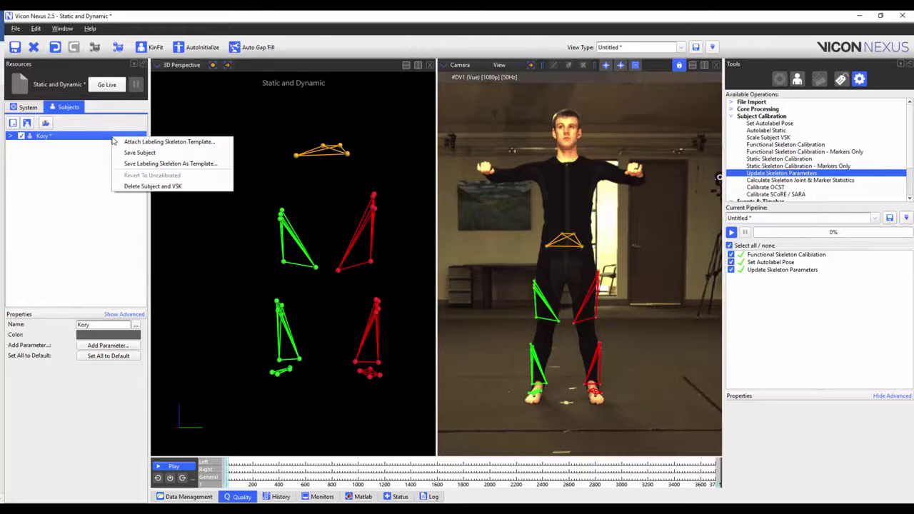
left_click(153, 165)
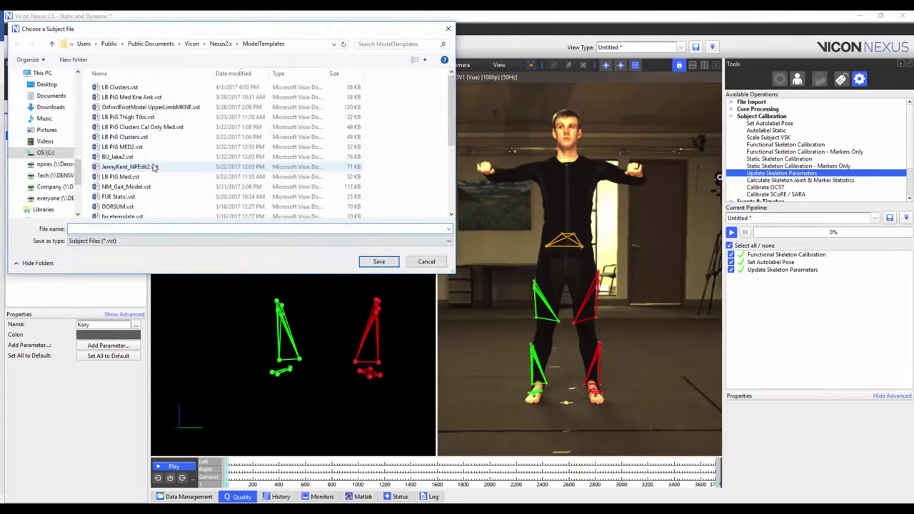
left_click(119, 87)
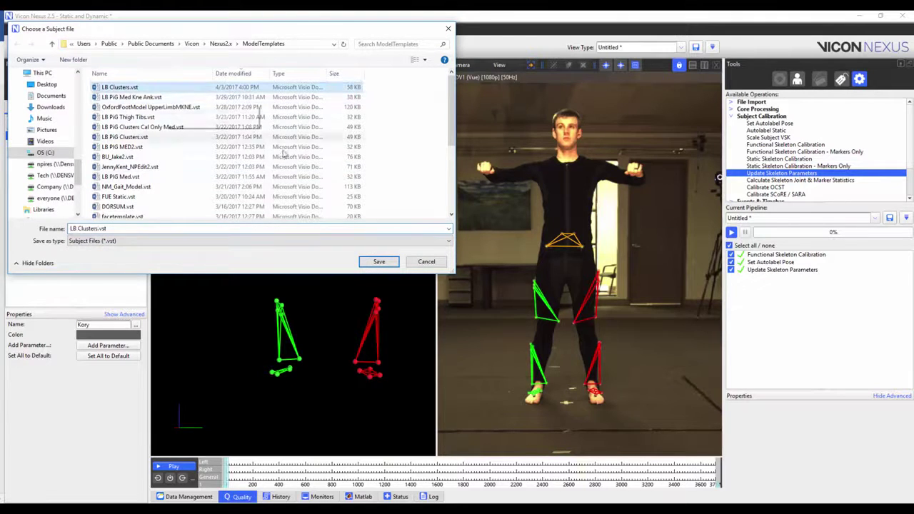
left_click(379, 261)
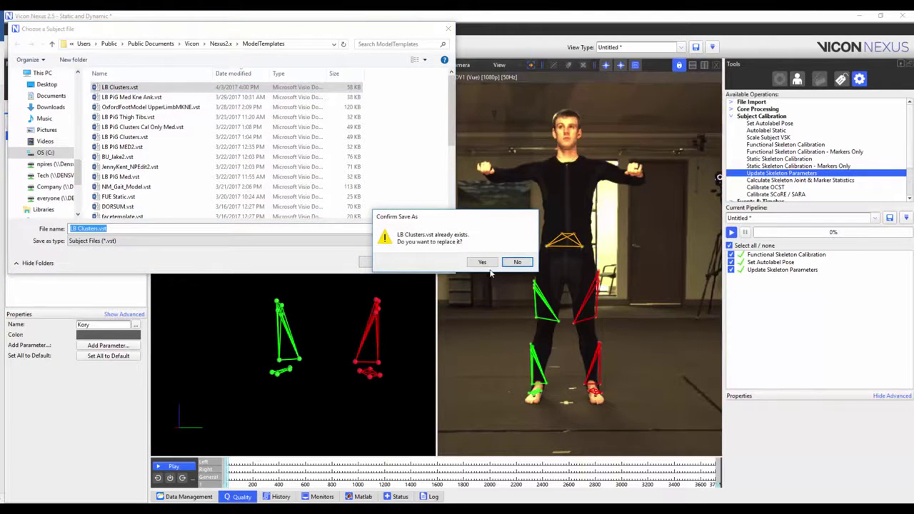
left_click(489, 265)
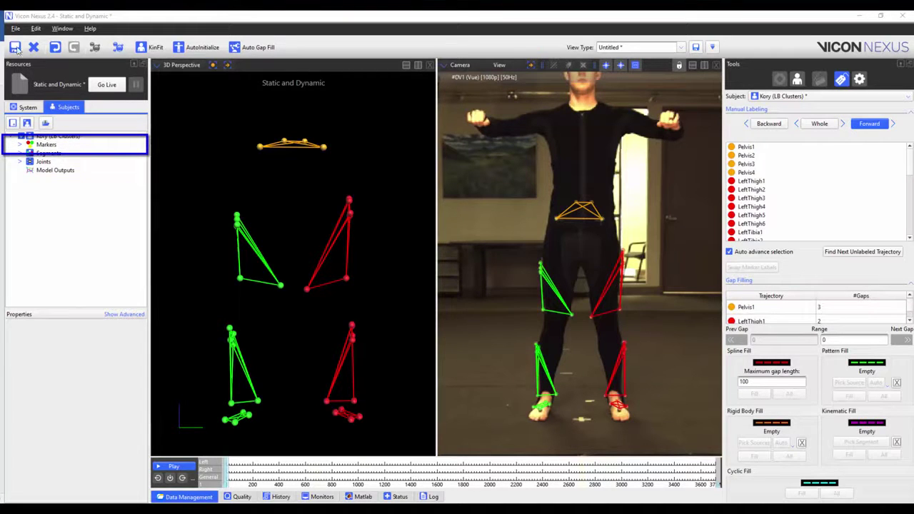
Rename the Pelvis1 marker to LASI and the Pelvis2 marker to RASI.
left_click(20, 144)
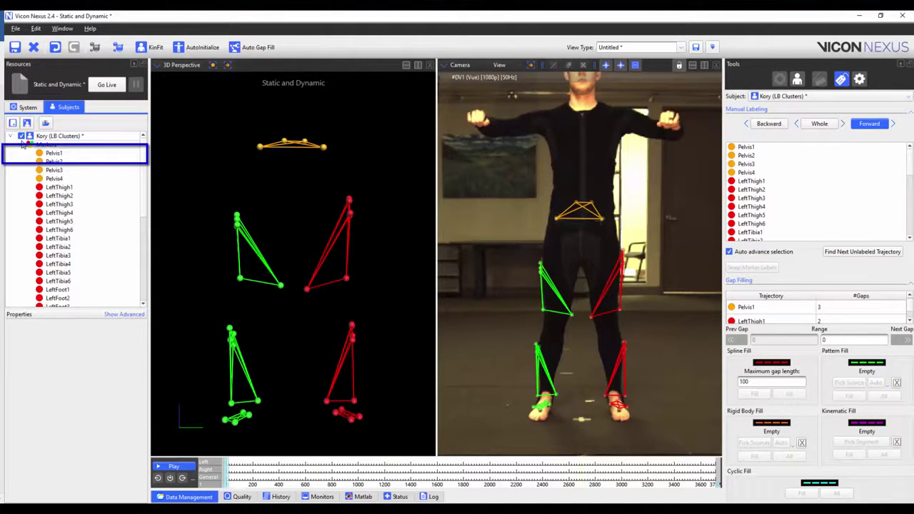
left_click(47, 153)
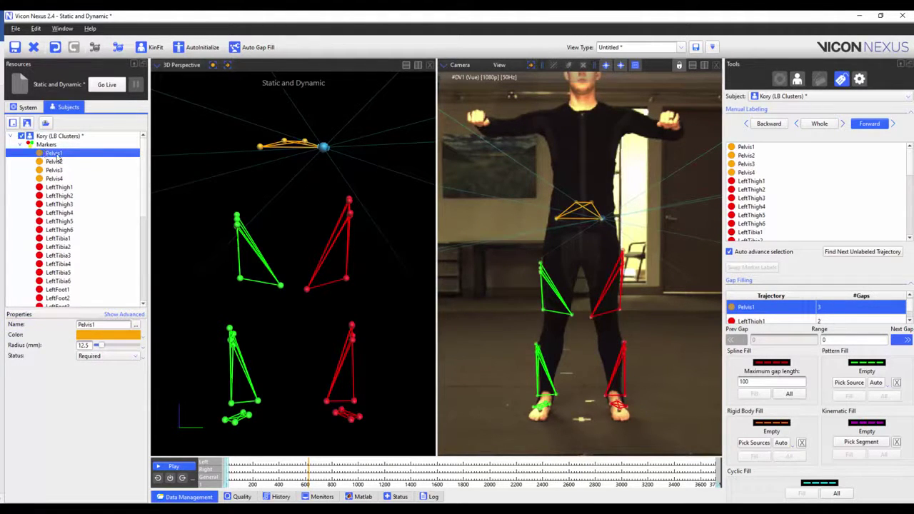
left_click(55, 154)
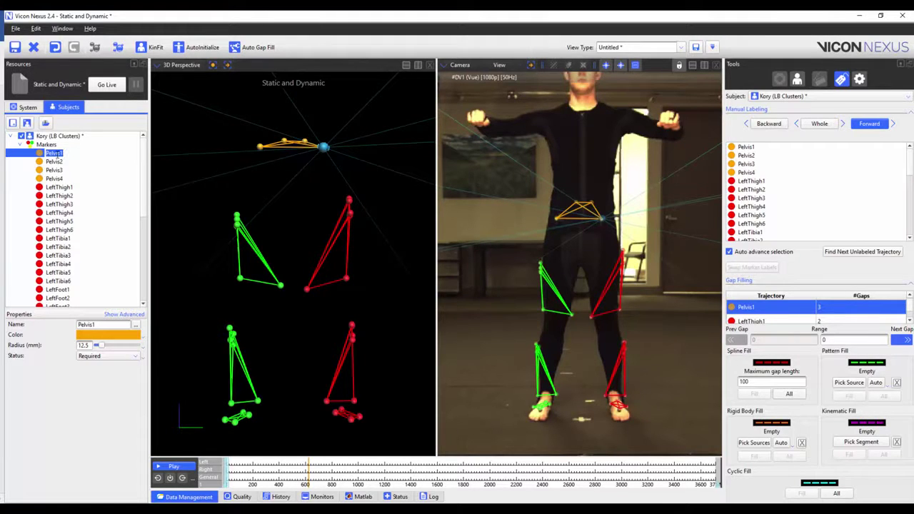
type("LASI")
key("Return")
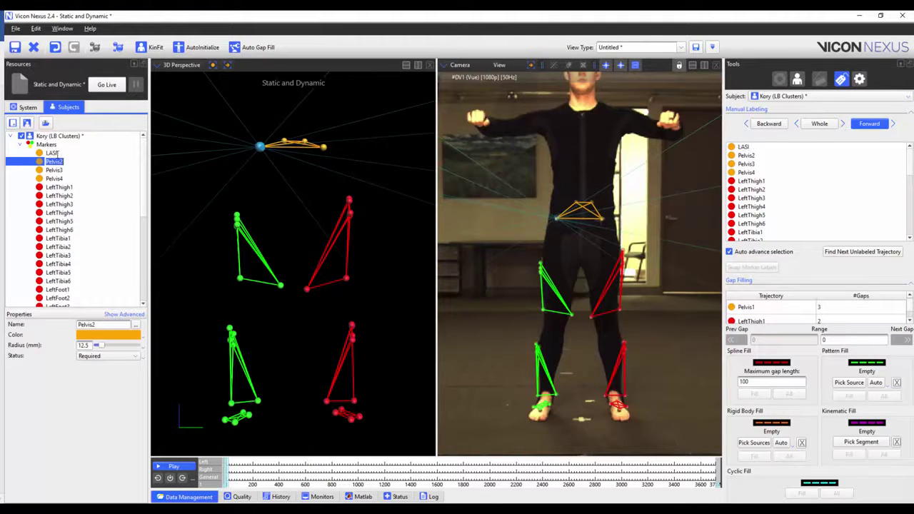
type("RAS")
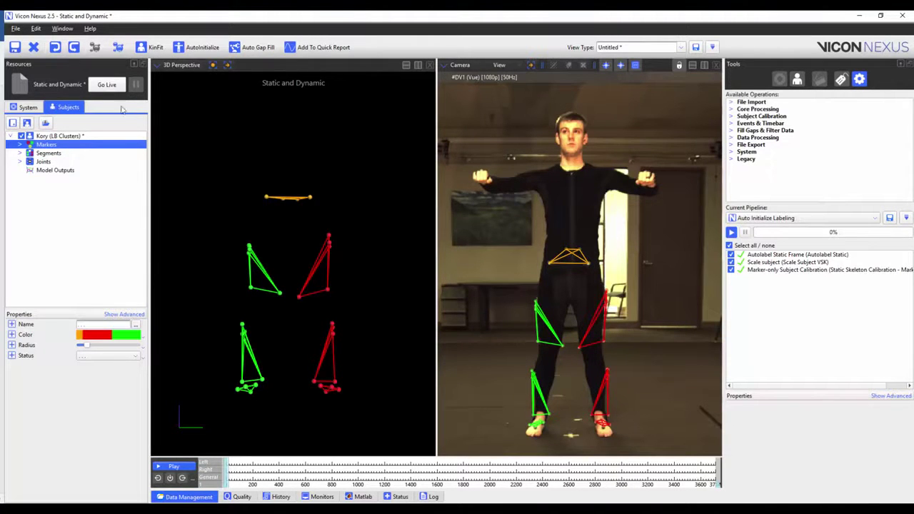
Start reordering the subject's markers and move LMMAL up three places in the list.
right_click(90, 146)
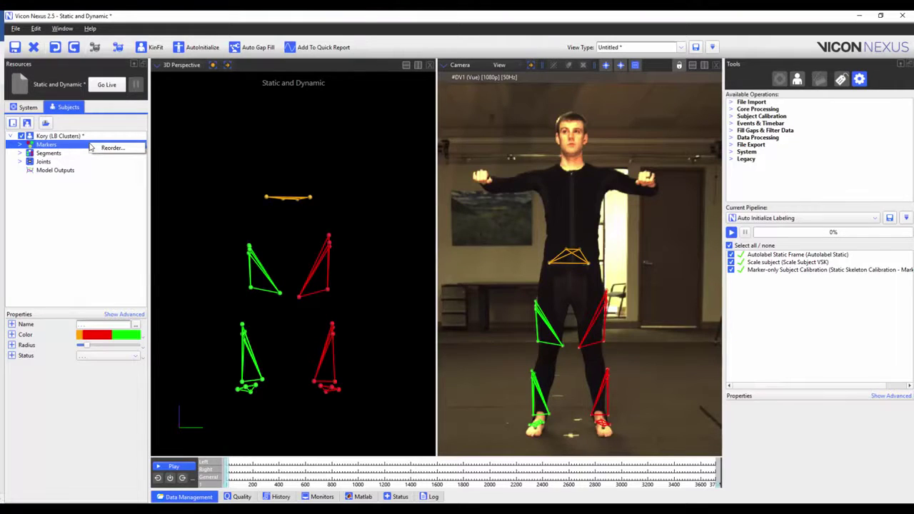
left_click(94, 150)
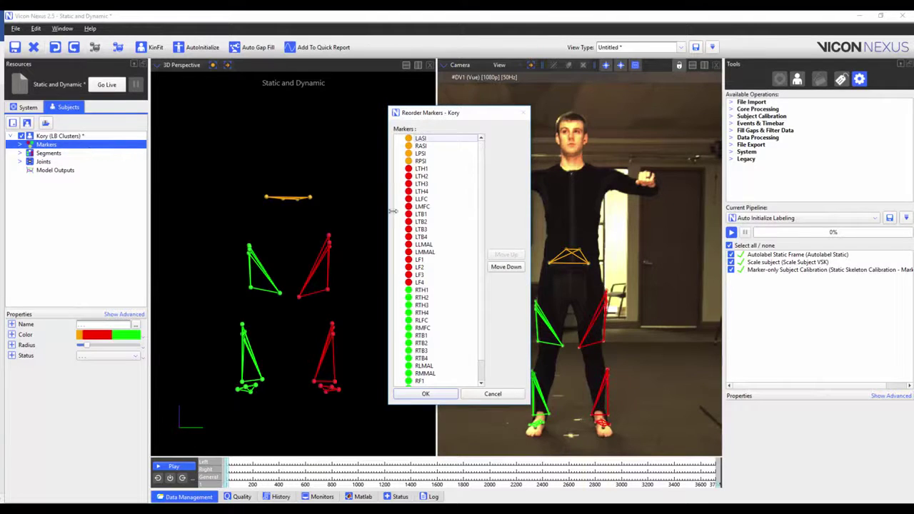
left_click(432, 253)
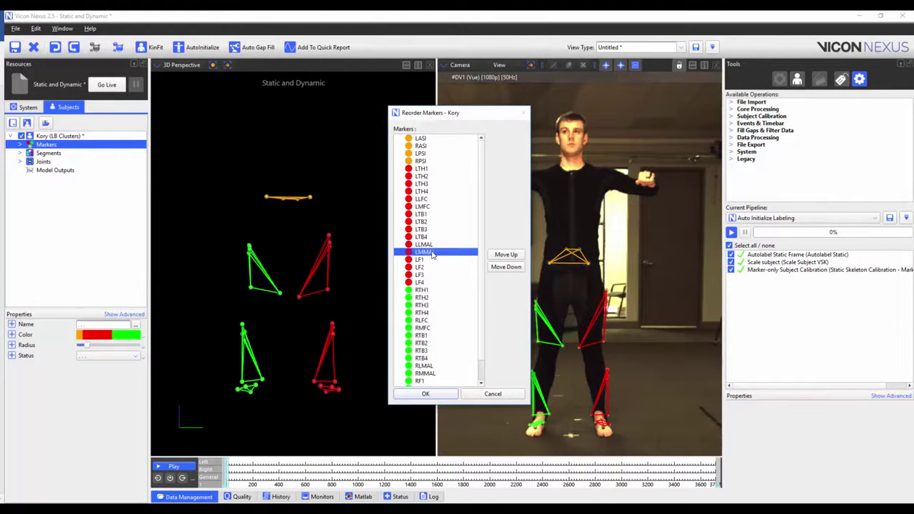
left_click(507, 255)
left_click(507, 255)
left_click(507, 255)
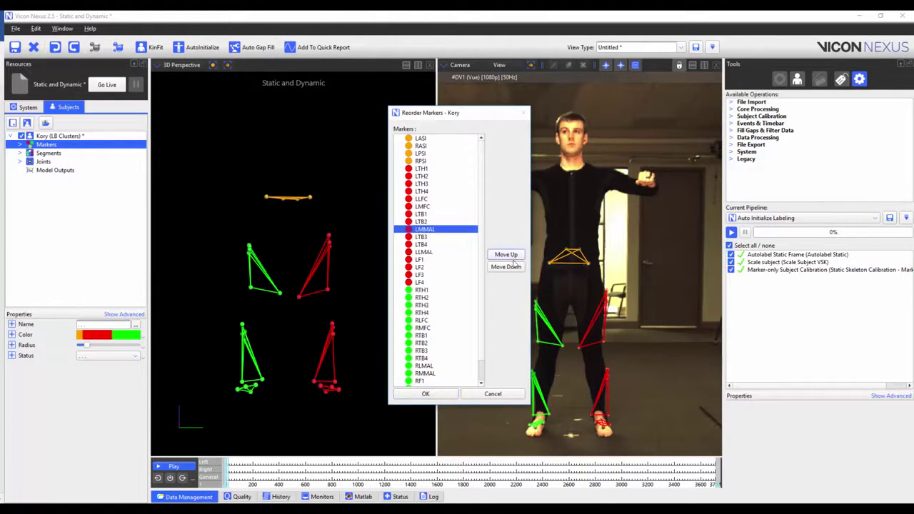
Move LMMAL back down three places and accept the marker order.
left_click(505, 267)
left_click(505, 267)
left_click(506, 268)
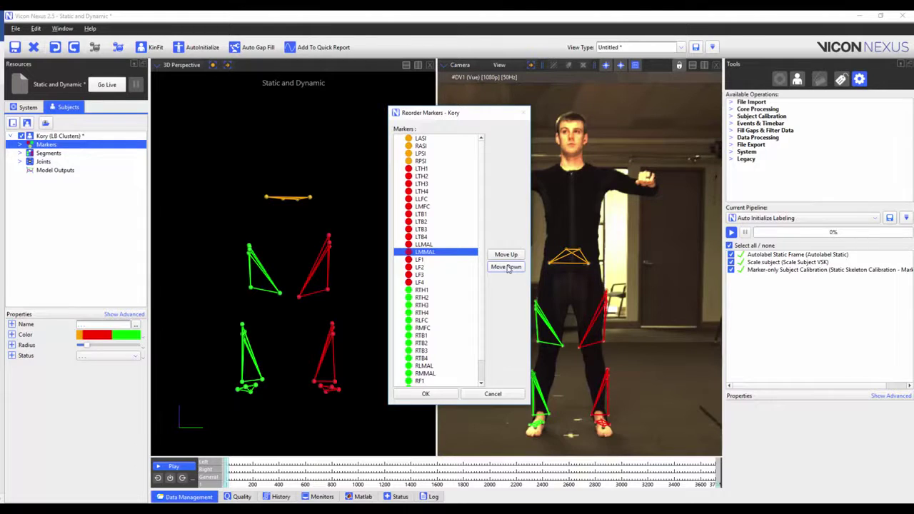
left_click(426, 394)
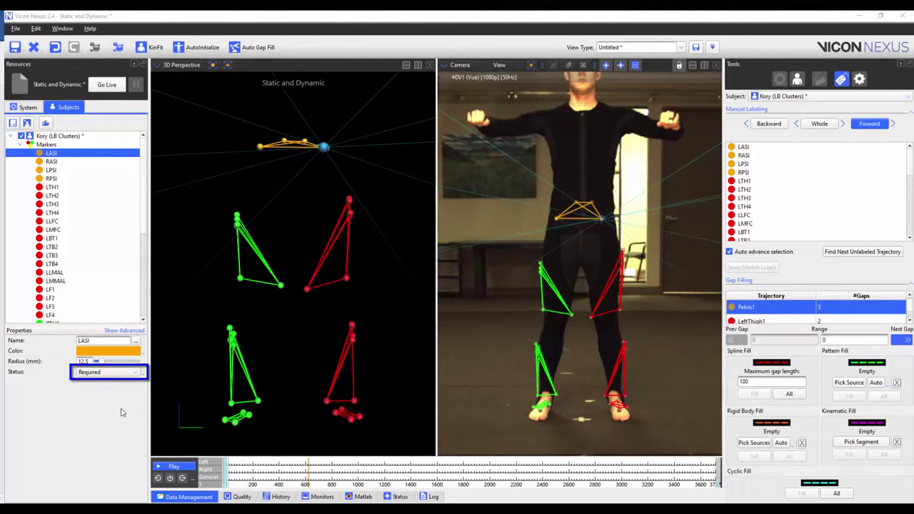
Examine the status options of LASI, choosing Required, and check the status of the other pelvis markers.
left_click(133, 374)
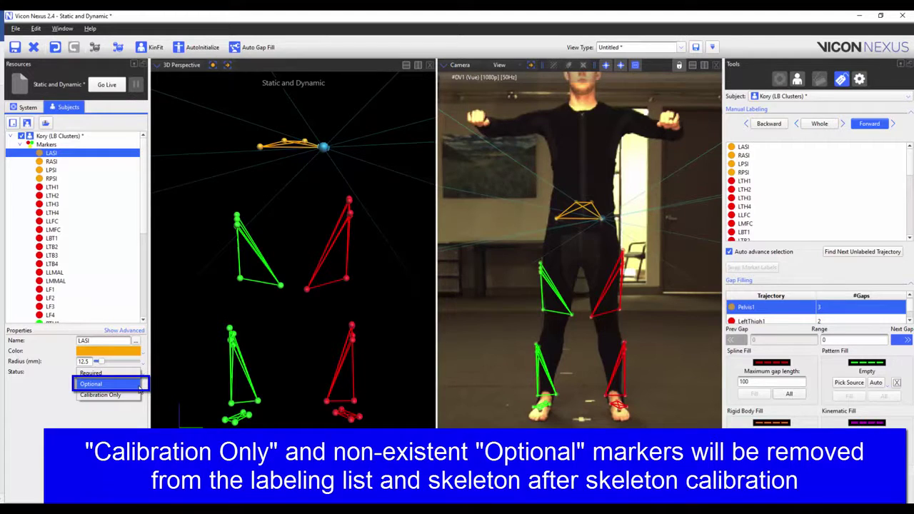
left_click(100, 373)
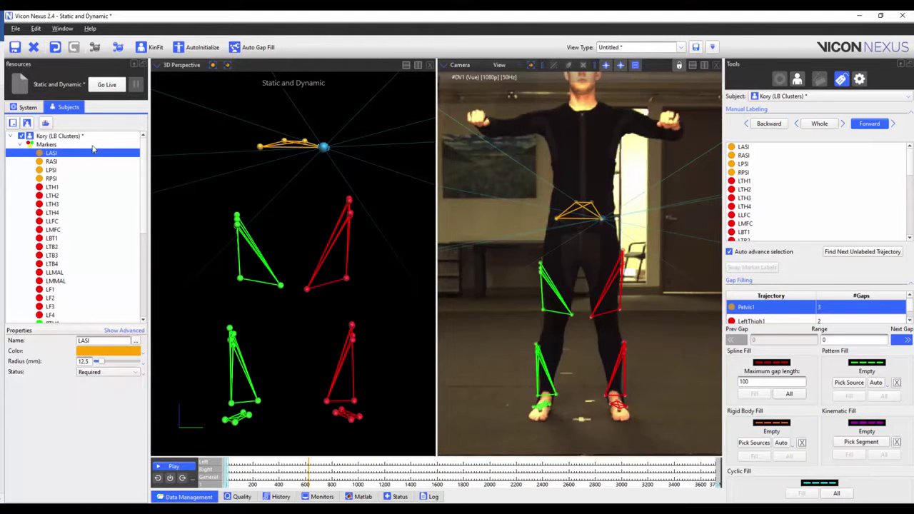
key("Down")
key("Down")
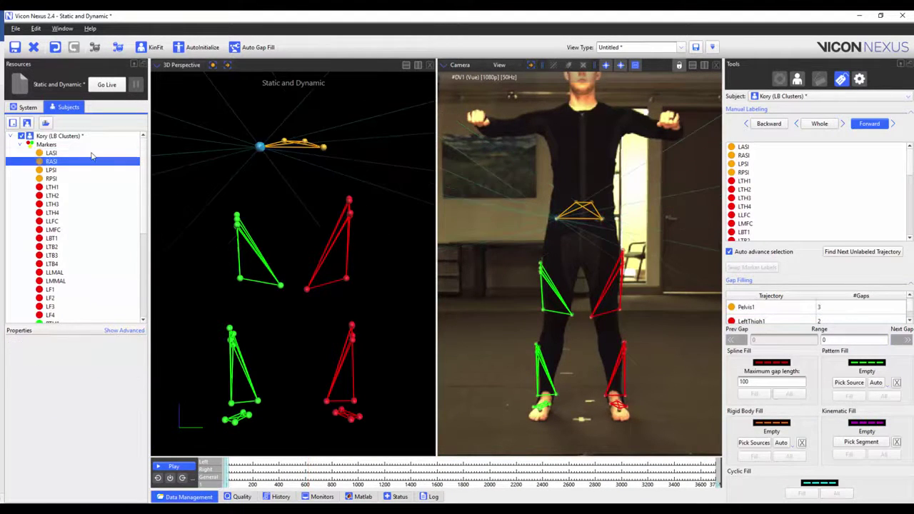
key("Down")
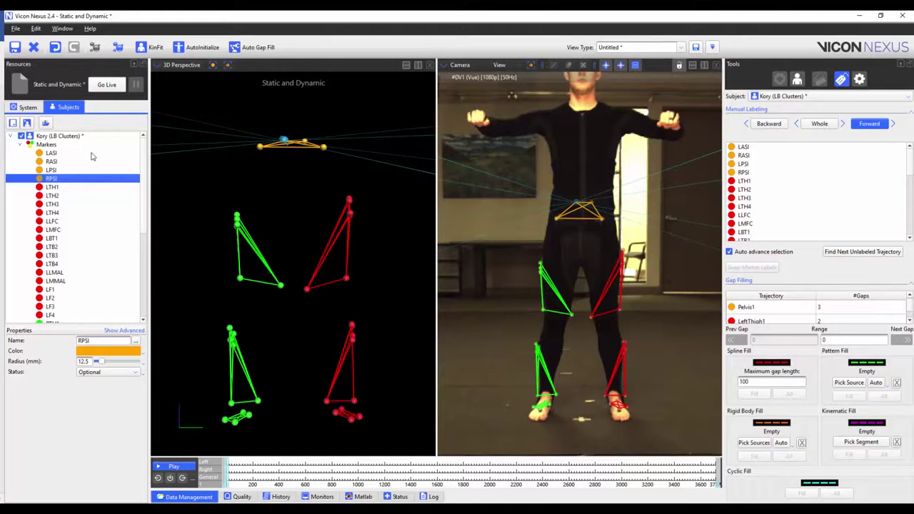
Select all markers from LASI through RF4 and set their status to Required.
left_click(88, 154)
scroll(91, 186, "down", 6)
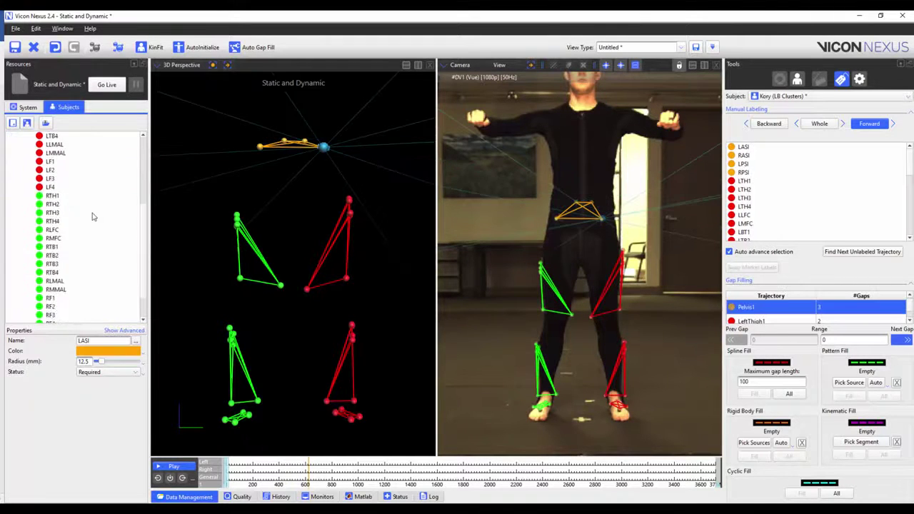
left_click(55, 289, "shift")
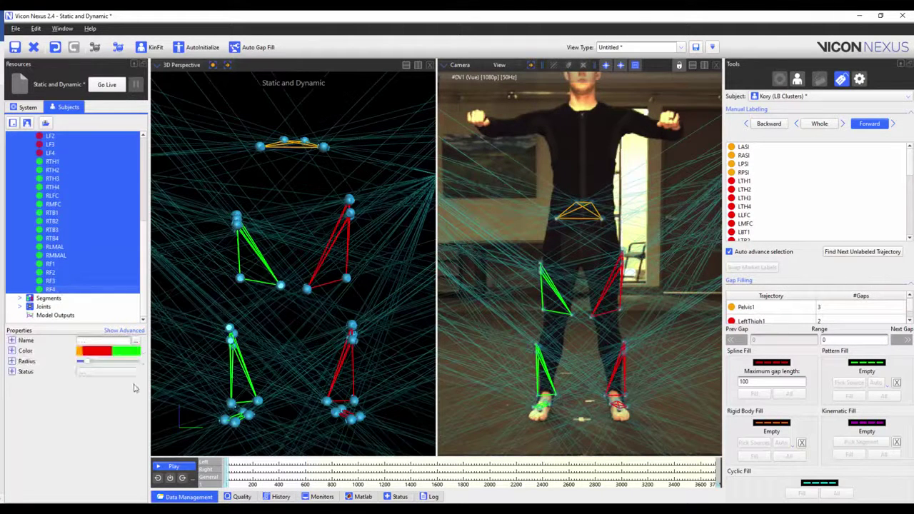
left_click(116, 374)
left_click(116, 386)
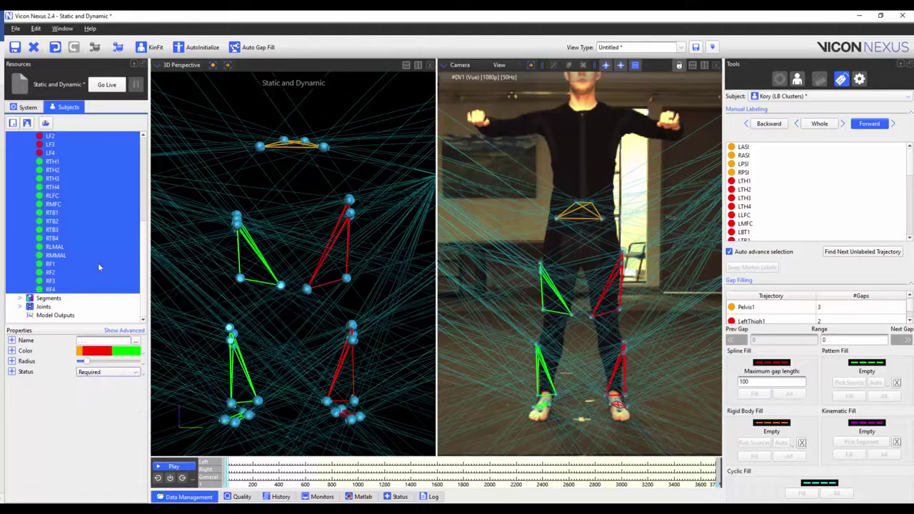
Select the medial and lateral knee and ankle markers on both legs (LFC, MFC, LMAL, MMAL) and set their status to Calibration Only.
left_click(59, 247)
left_click(62, 255, "shift")
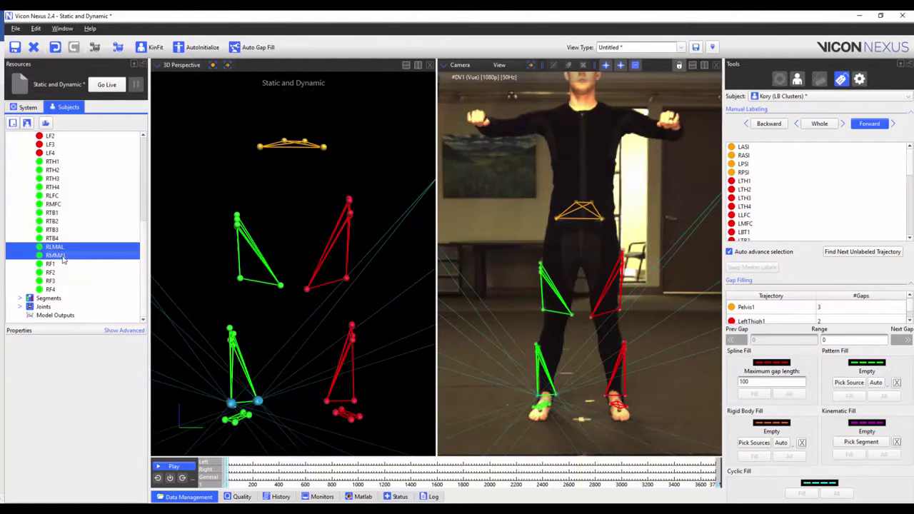
left_click(53, 195, "ctrl")
left_click(57, 204, "ctrl")
scroll(68, 279, "up", 1)
scroll(70, 283, "up", 3)
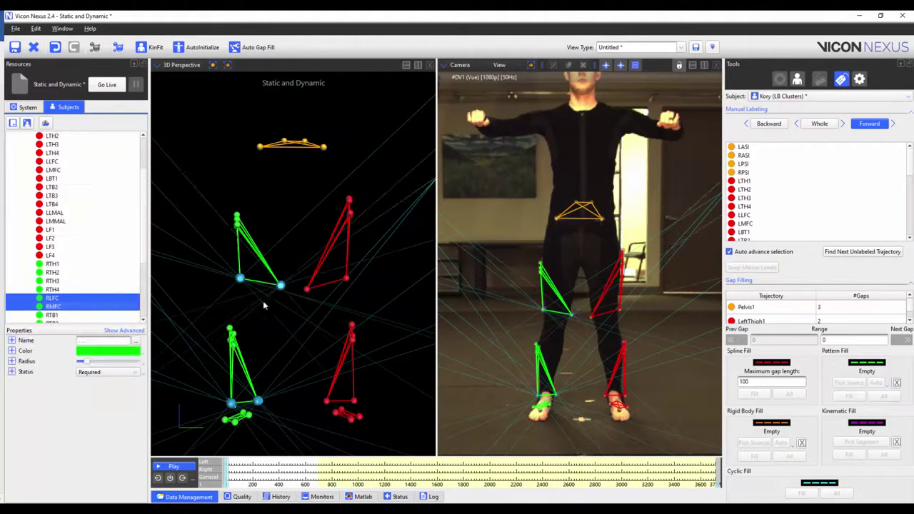
left_click(307, 288, "ctrl")
left_click(347, 279, "ctrl")
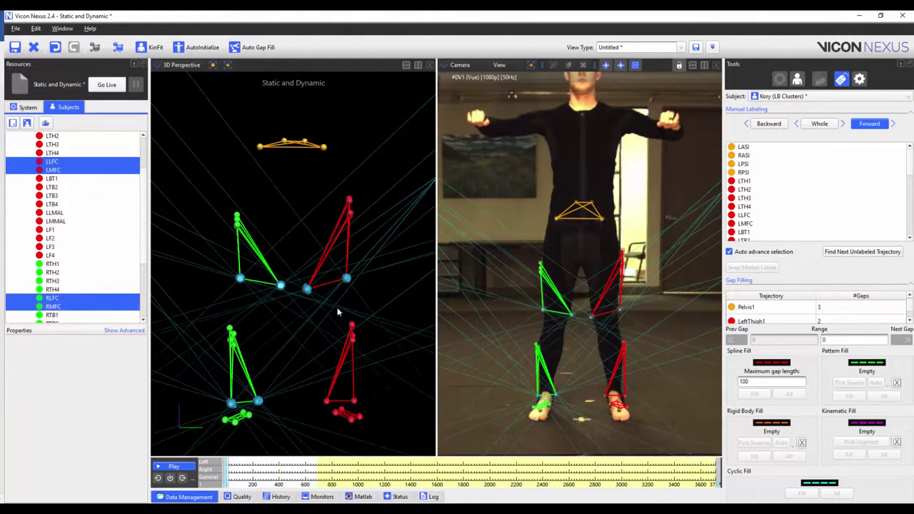
left_click(328, 402, "ctrl")
left_click(354, 401, "ctrl")
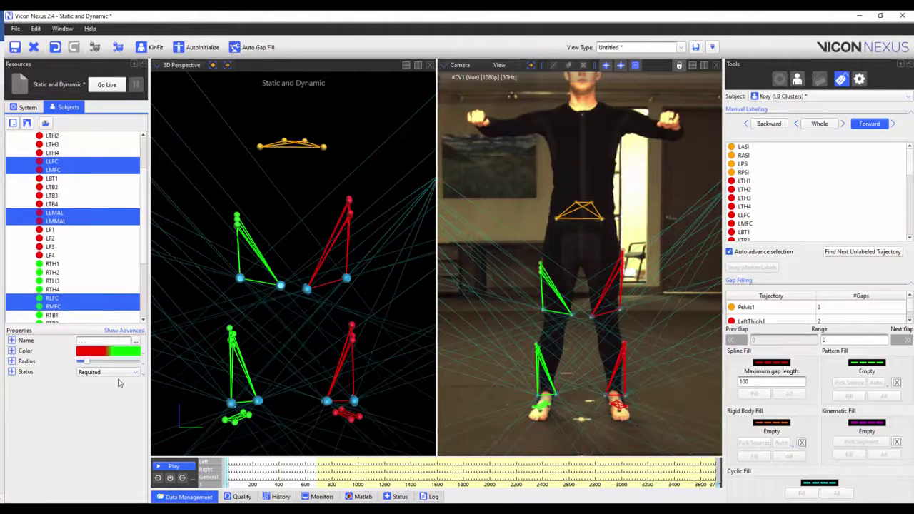
left_click(125, 373)
left_click(120, 398)
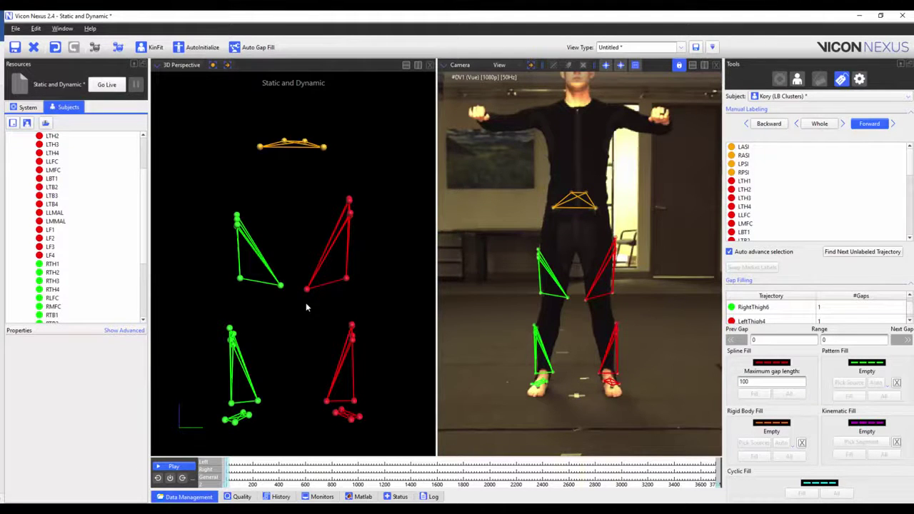
Change the colour of the RMFC marker to dark red #aa0000.
left_click(283, 286)
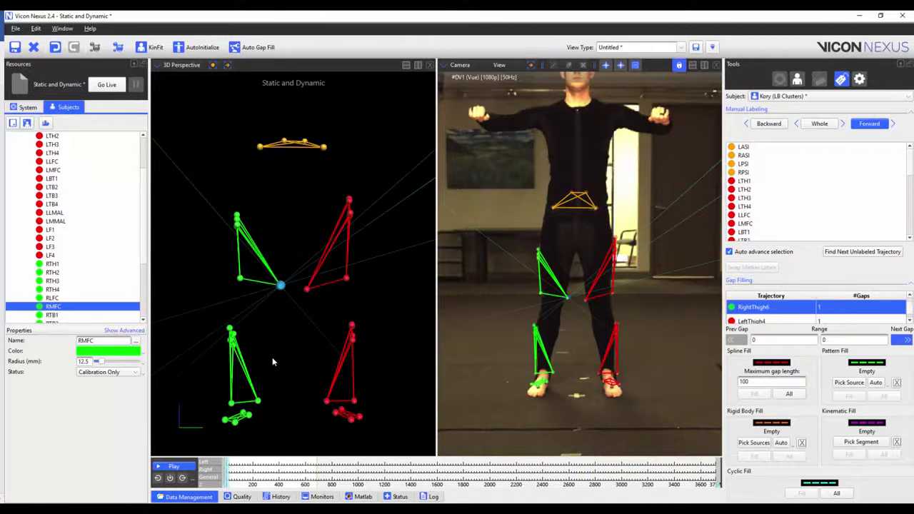
left_click(129, 352)
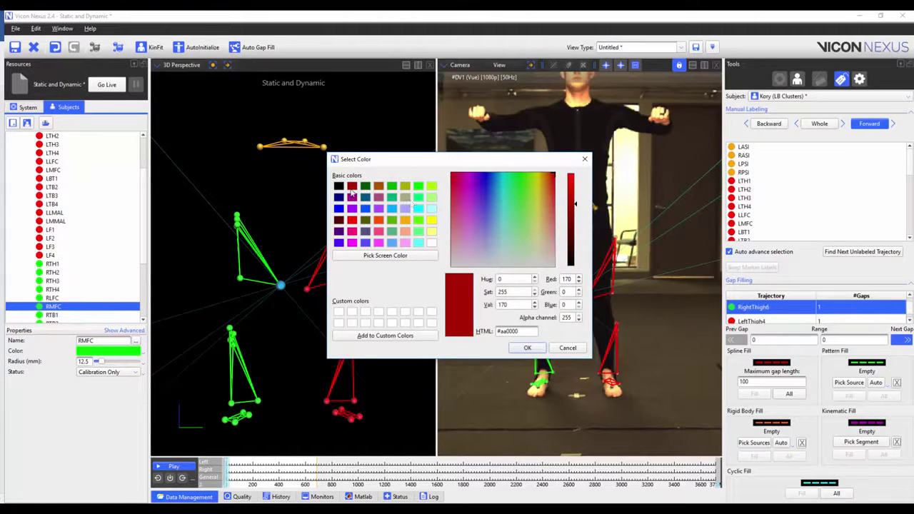
left_click(534, 350)
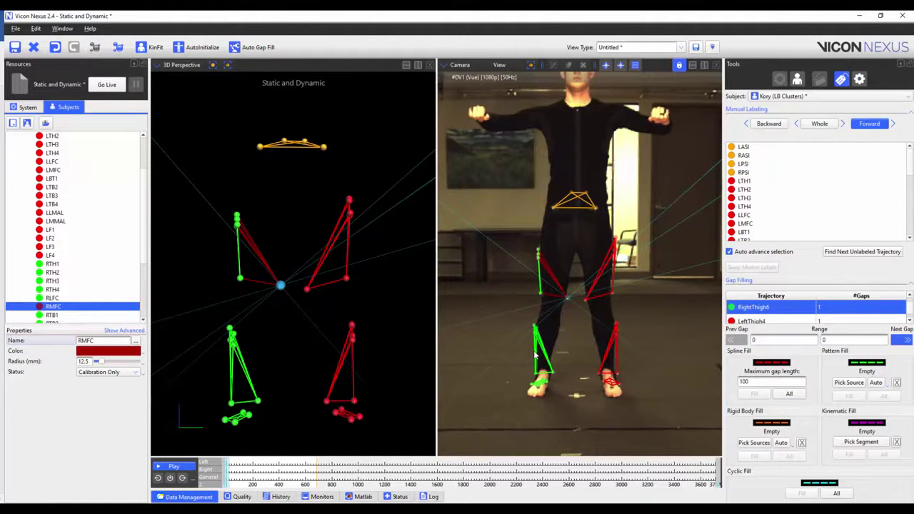
Extend the selection to the knee markers RLFC, RMFC, LLFC and LMFC and set their colour to green #00aa00.
left_click(240, 278, "ctrl")
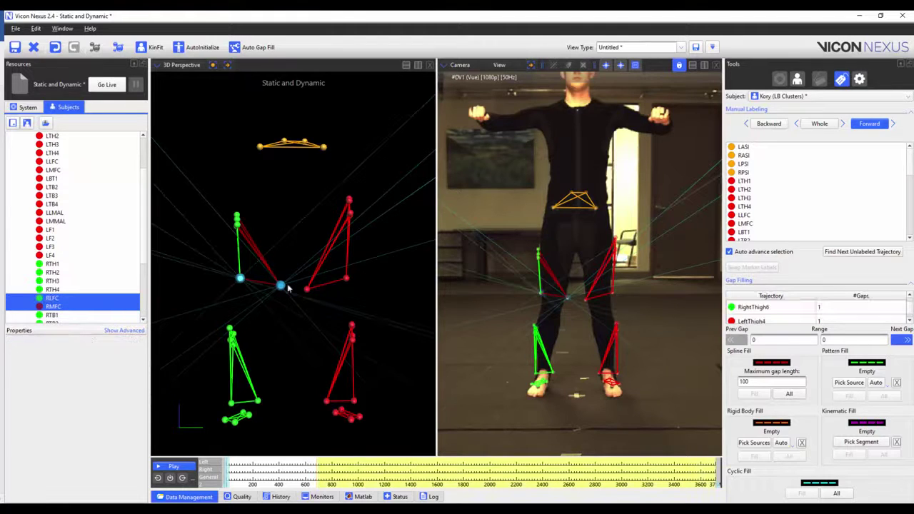
left_click(306, 288, "ctrl")
left_click(347, 280, "ctrl")
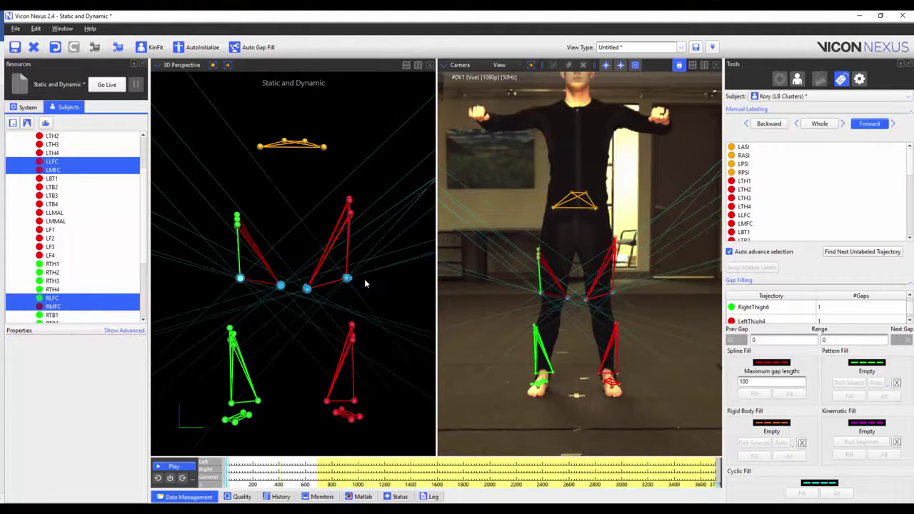
left_click(90, 354)
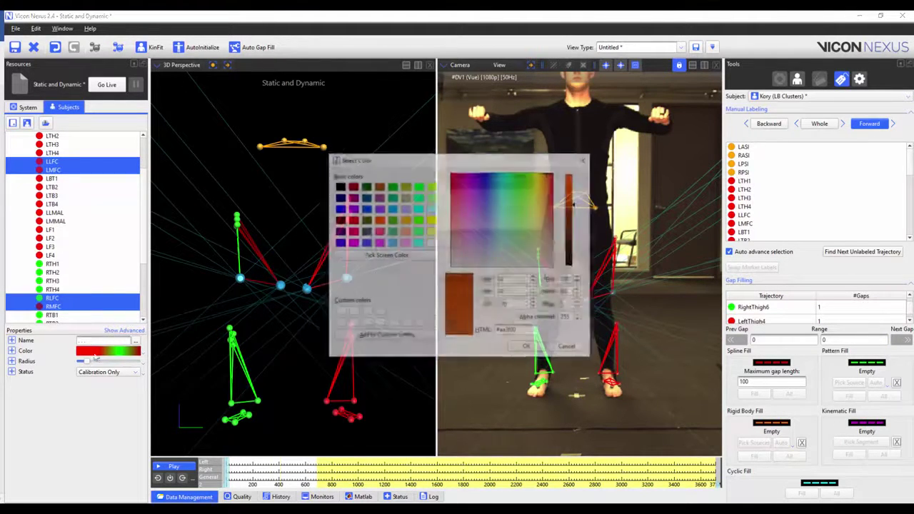
left_click(392, 187)
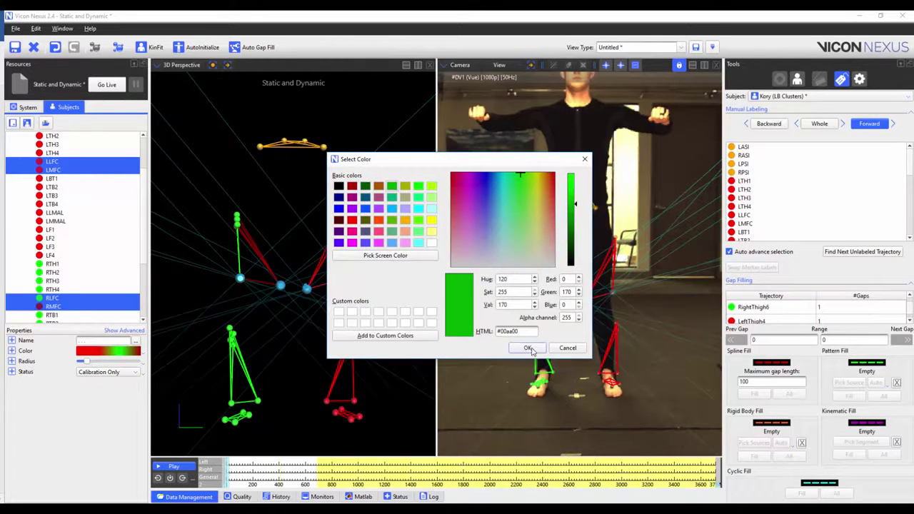
left_click(529, 349)
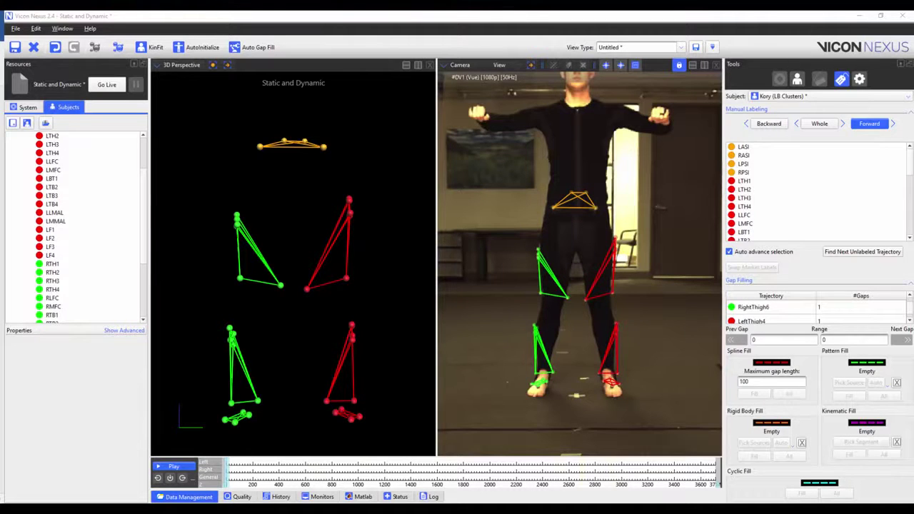
Try enlarged radii of 67 mm and 40 mm on the RLFC marker and restore its default radius.
left_click(241, 280)
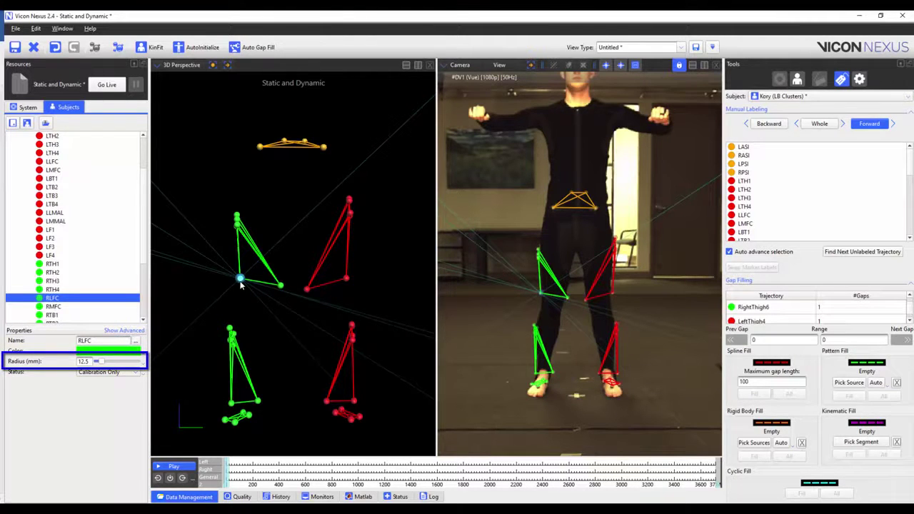
left_click_drag(101, 362, 123, 365)
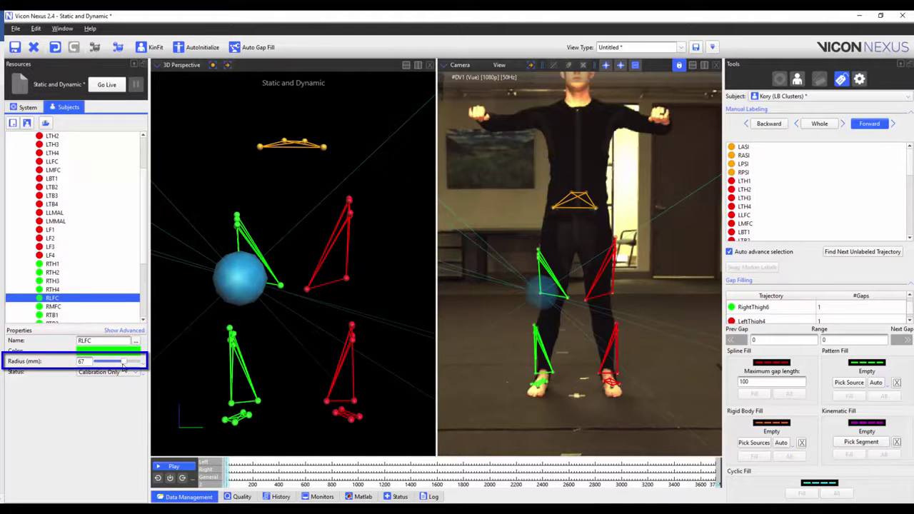
double_click(81, 362)
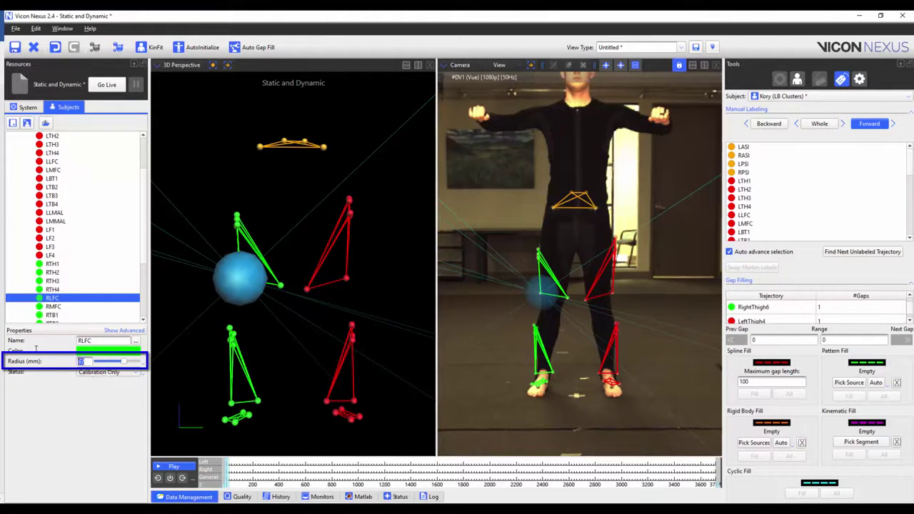
type("40")
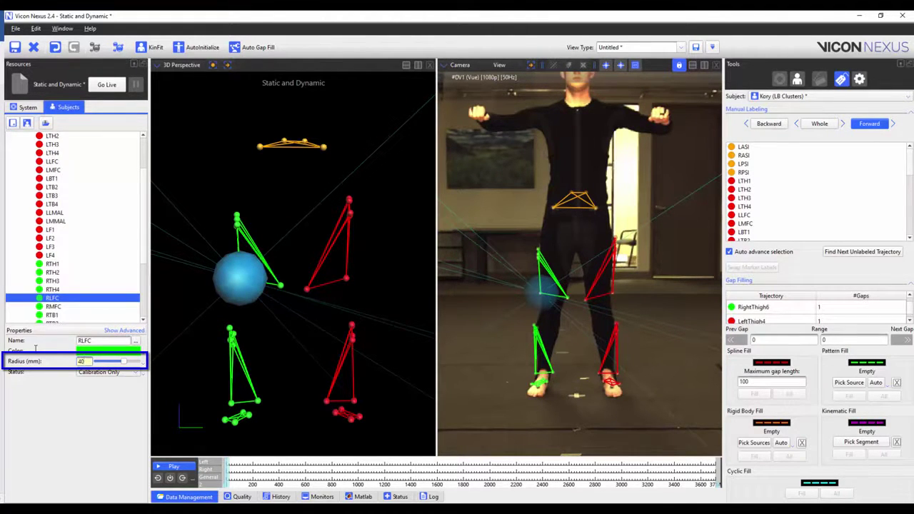
key("Return")
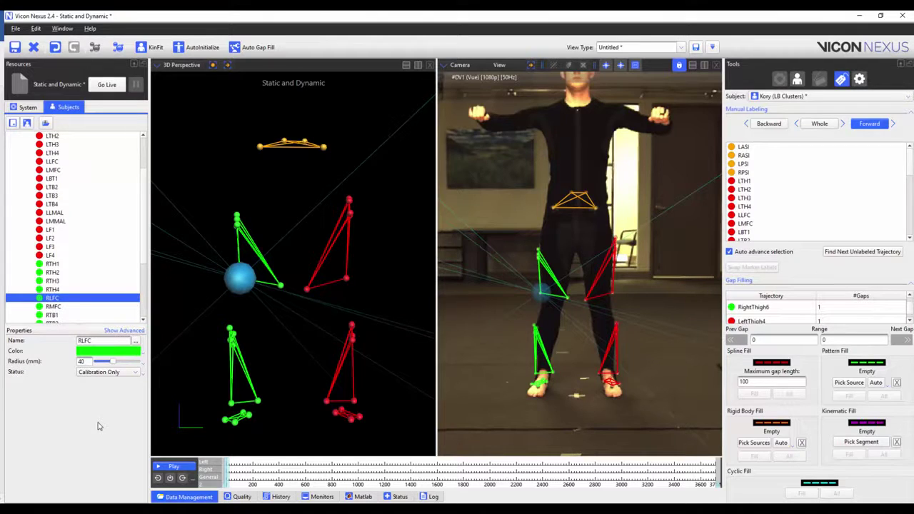
right_click(144, 365)
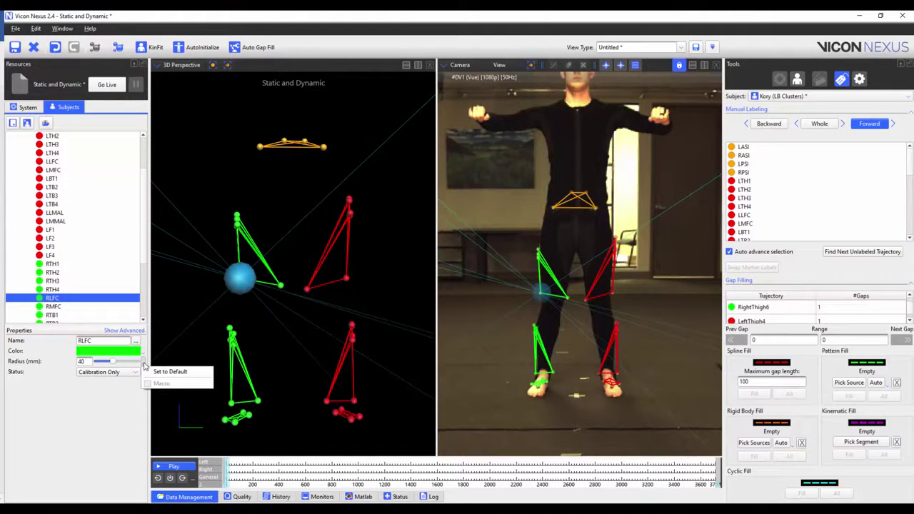
left_click(190, 375)
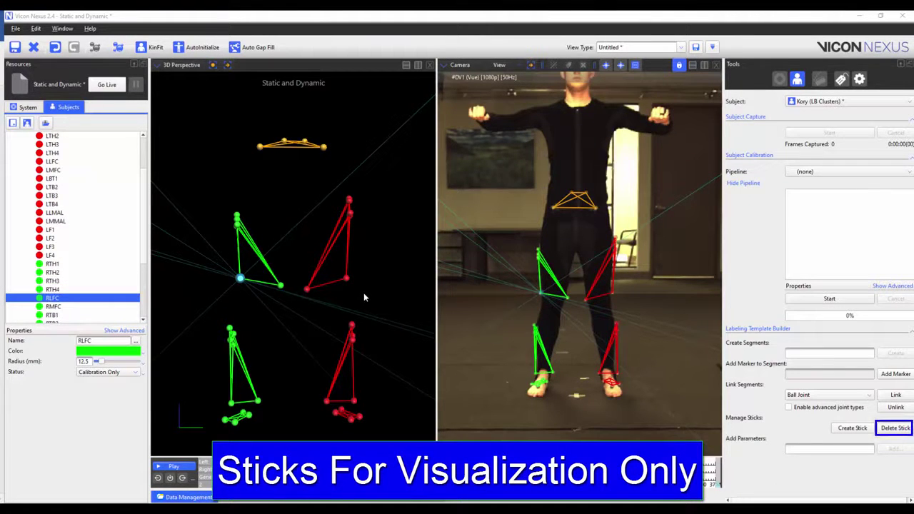
Try out deleting a stick, and create a stick from LLMAL to LMMAL at the left ankle.
left_click(896, 429)
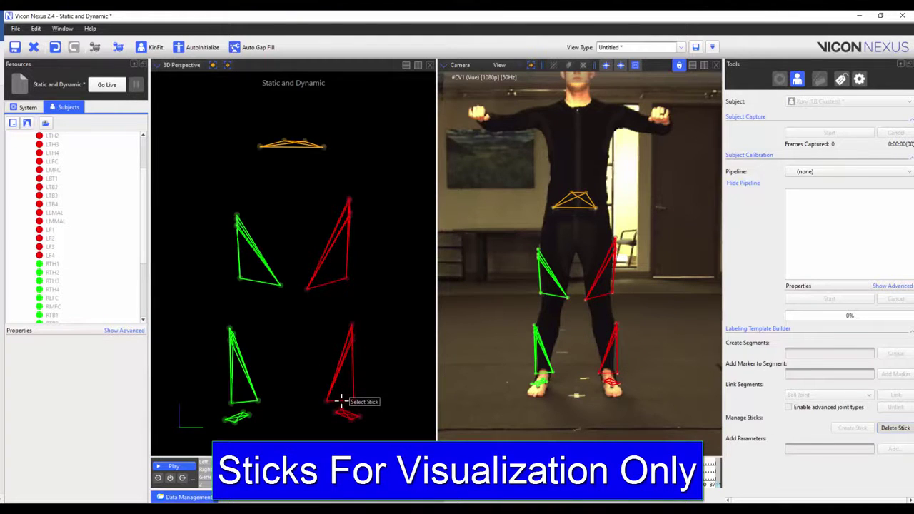
left_click(901, 430)
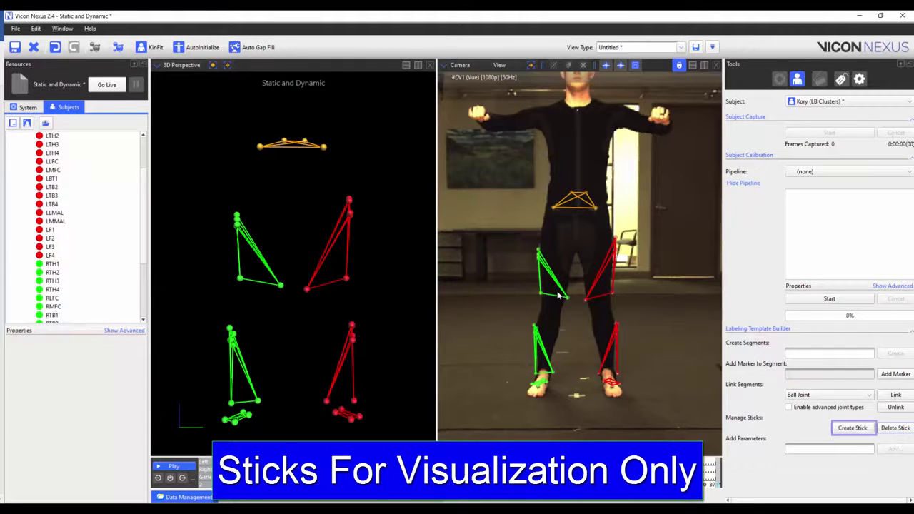
left_click(844, 429)
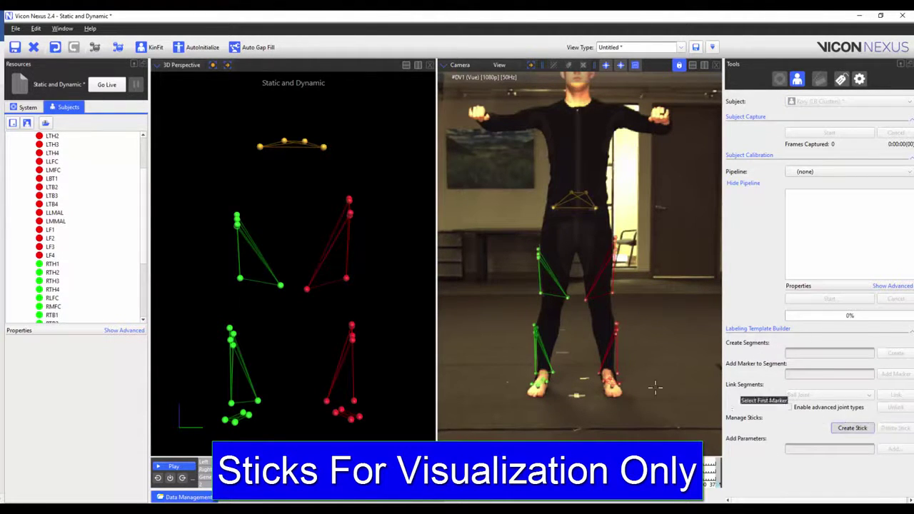
left_click(354, 400)
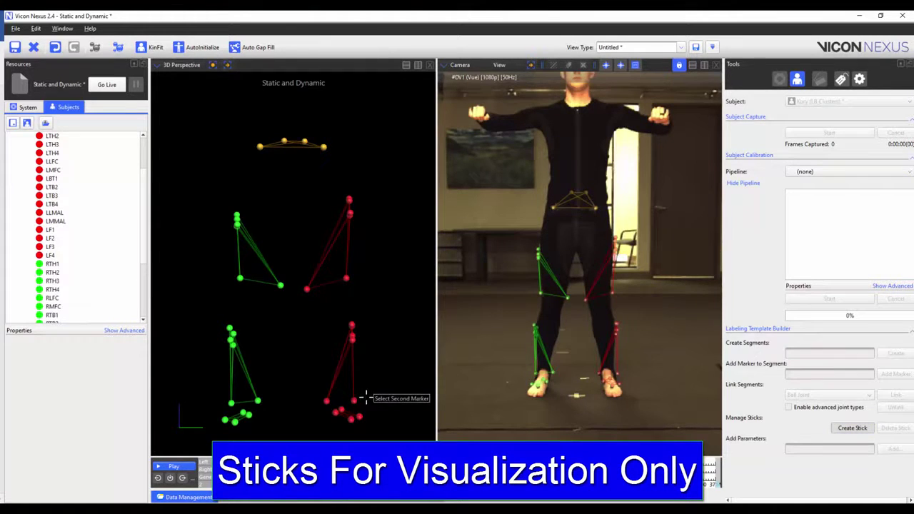
left_click(326, 401)
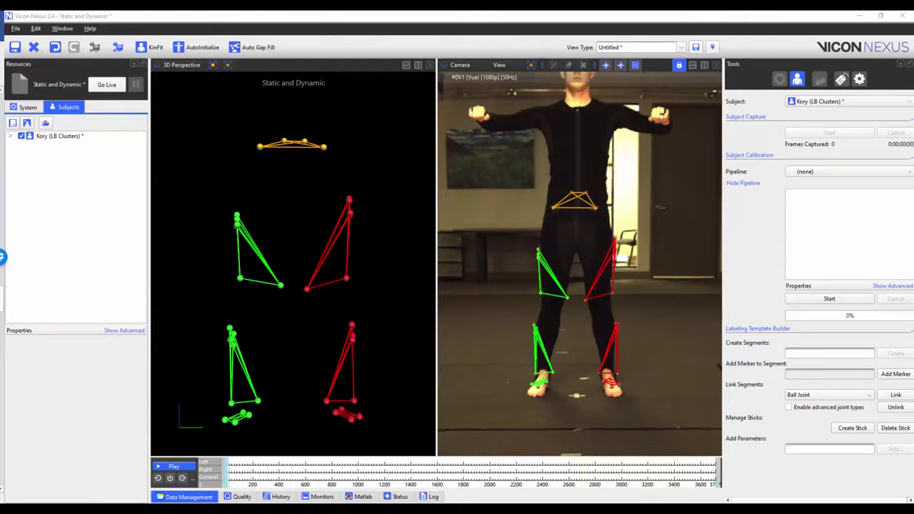
Select the subject node and open the dialog for adding a subject parameter.
left_click(29, 135)
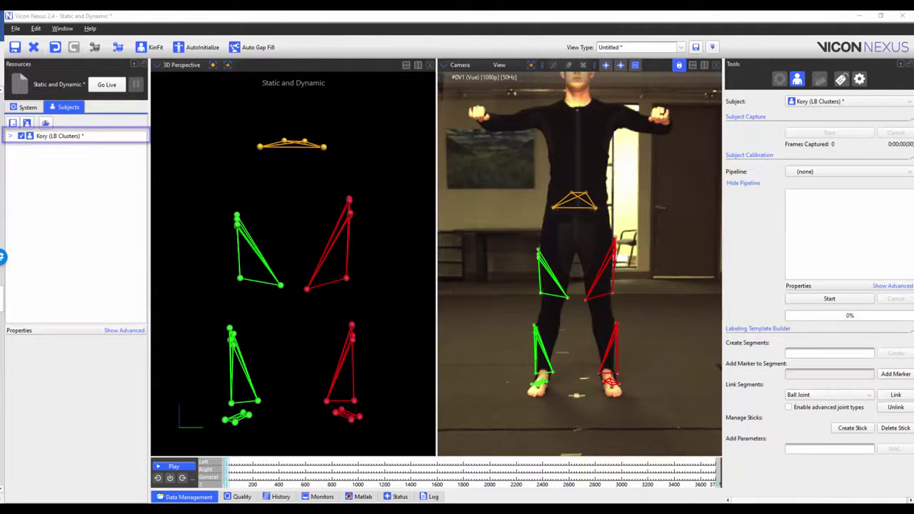
left_click(84, 136)
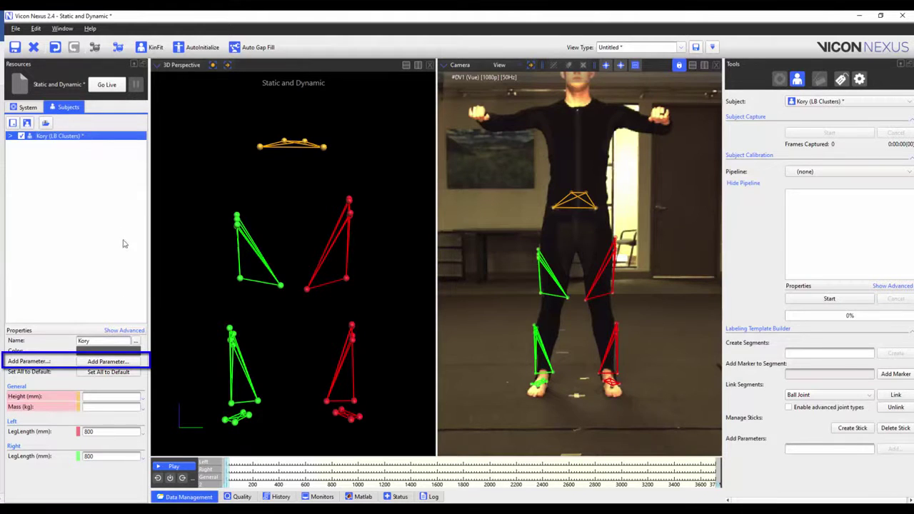
left_click(127, 362)
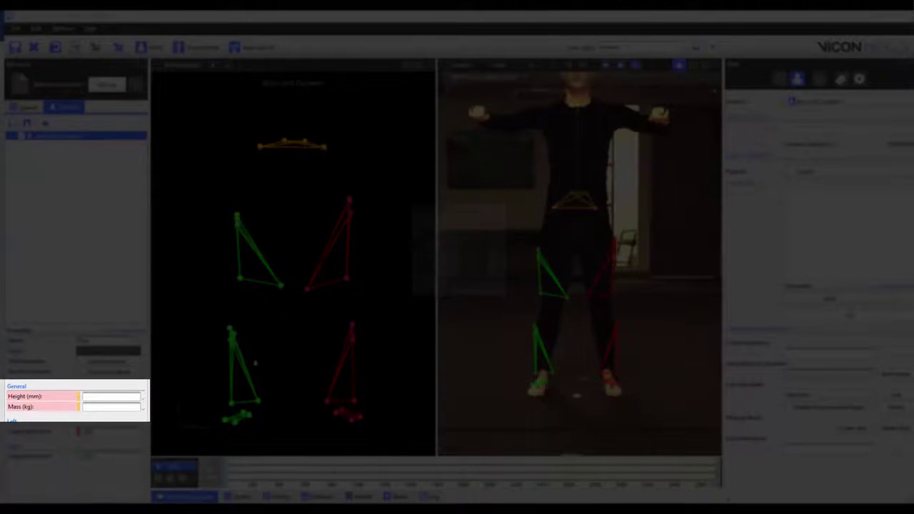
Set the subject's mass to 75 kg and the left leg length to 790 mm.
left_click(129, 407)
type("75")
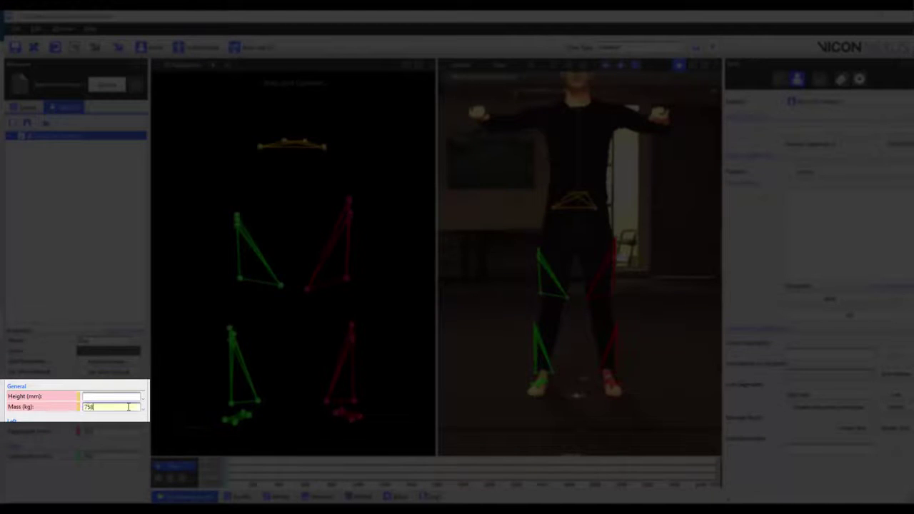
key("Return")
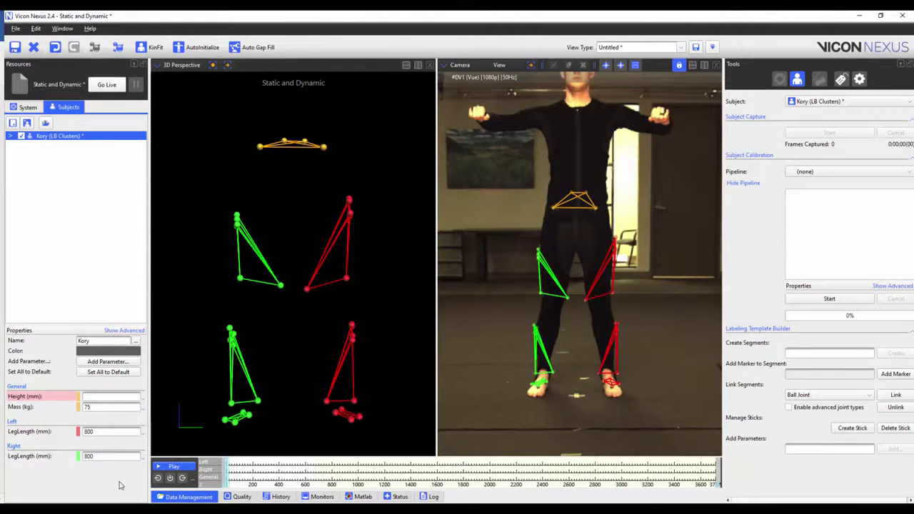
double_click(89, 431)
type("790")
left_click(101, 490)
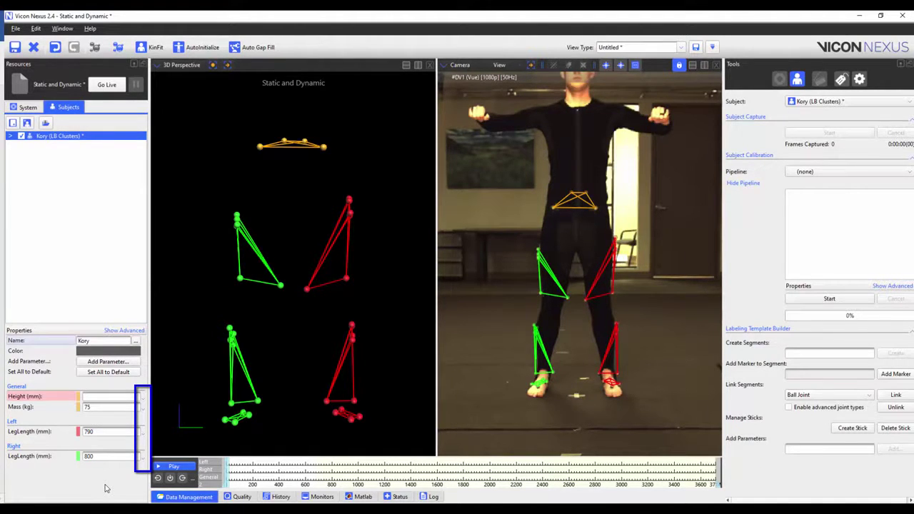
Reset the right leg length to its default and set all the subject's parameters to their defaults.
left_click(144, 458)
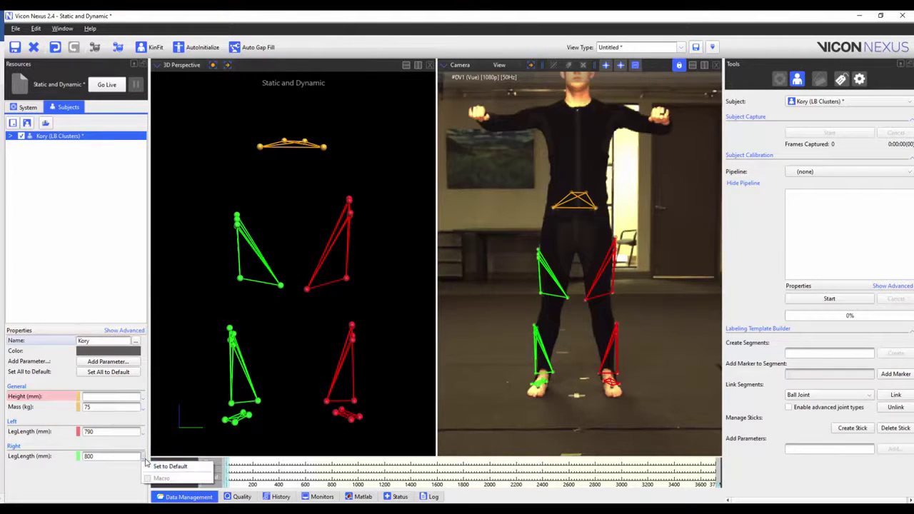
left_click(200, 468)
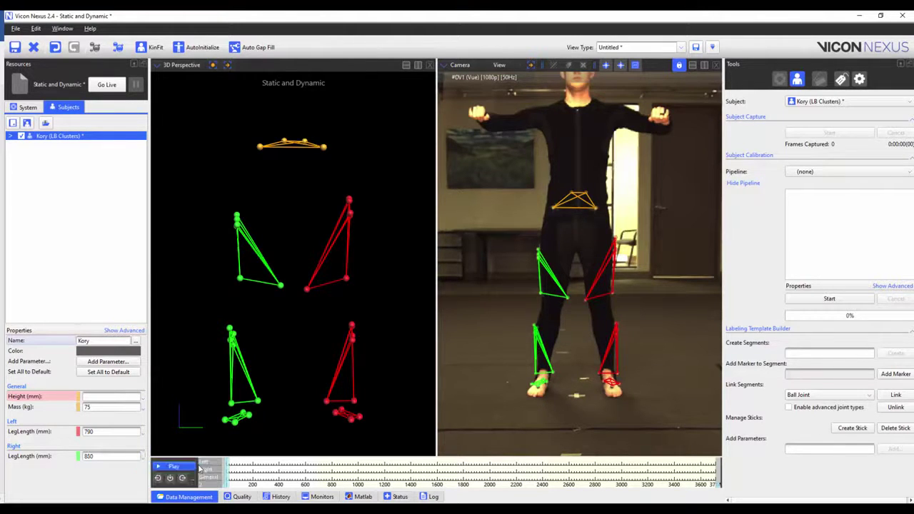
left_click(135, 372)
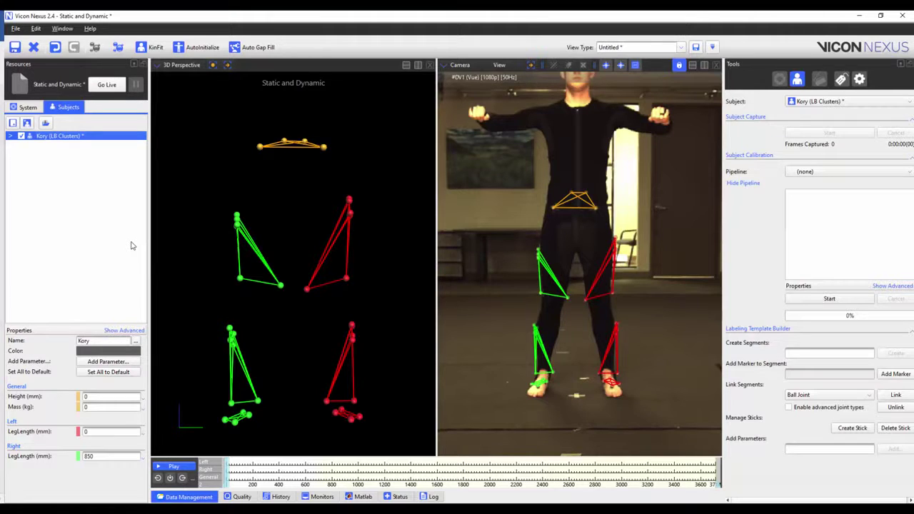
Start saving the subject's labeling skeleton as a template.
right_click(125, 138)
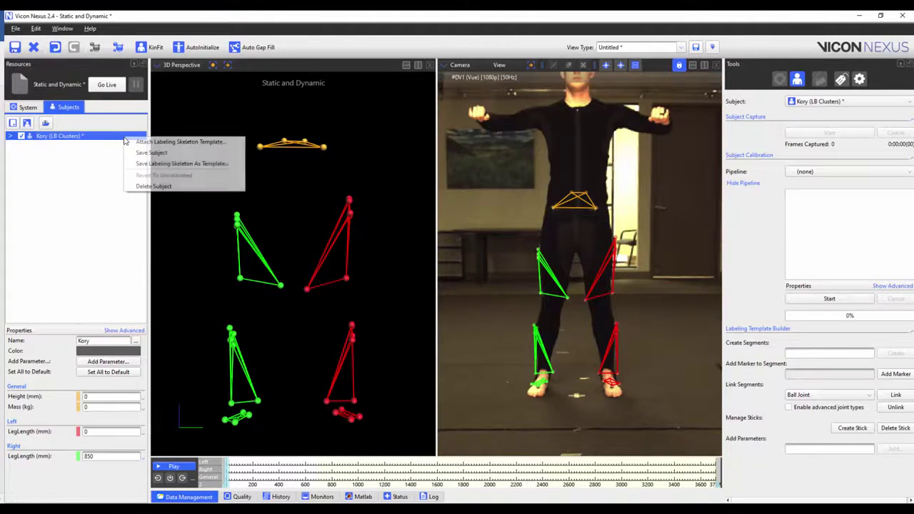
left_click(232, 165)
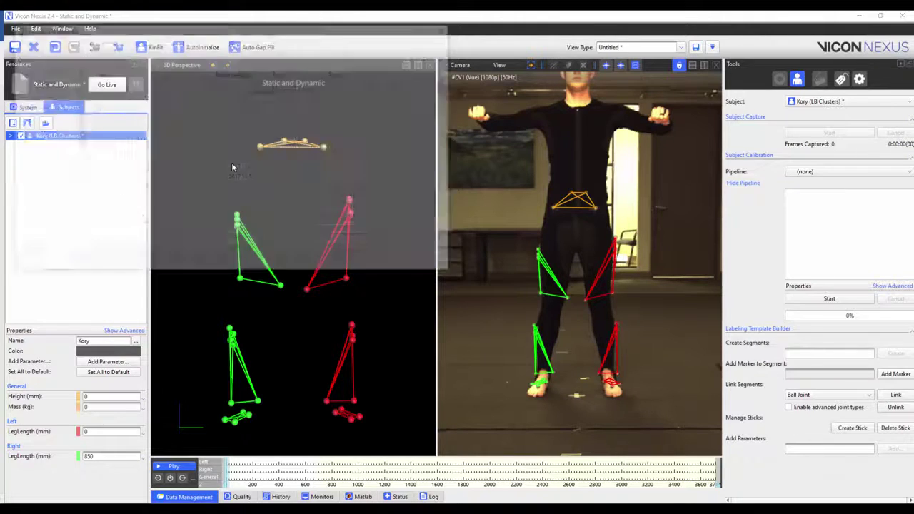